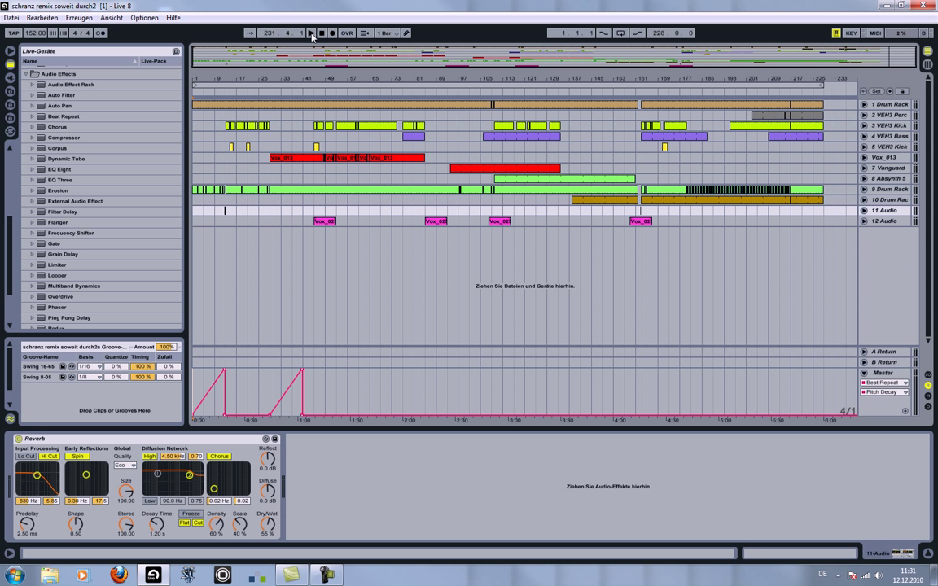
# Start playback of the arrangement and view the device chains of tracks 1 Drum Rack and 9 Drum Rack through to the Phaser
pyautogui.click(881, 105)
pyautogui.click(309, 33)
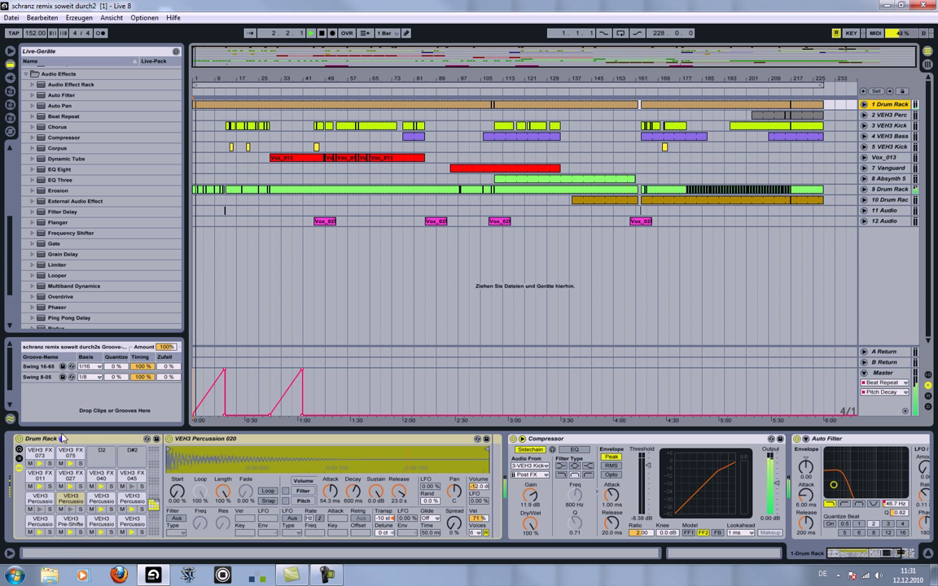
pyautogui.click(882, 190)
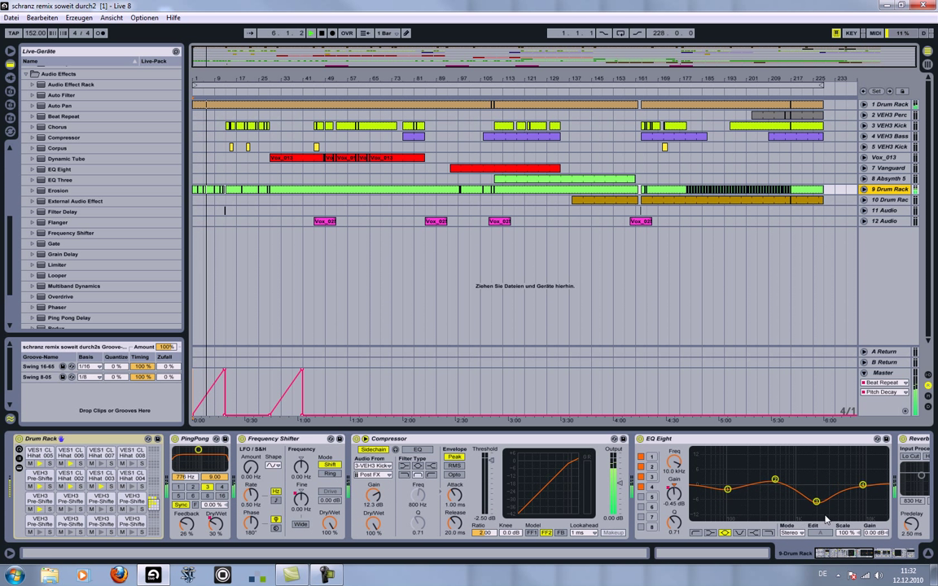
pyautogui.moveTo(831, 558); pyautogui.dragTo(866, 558)
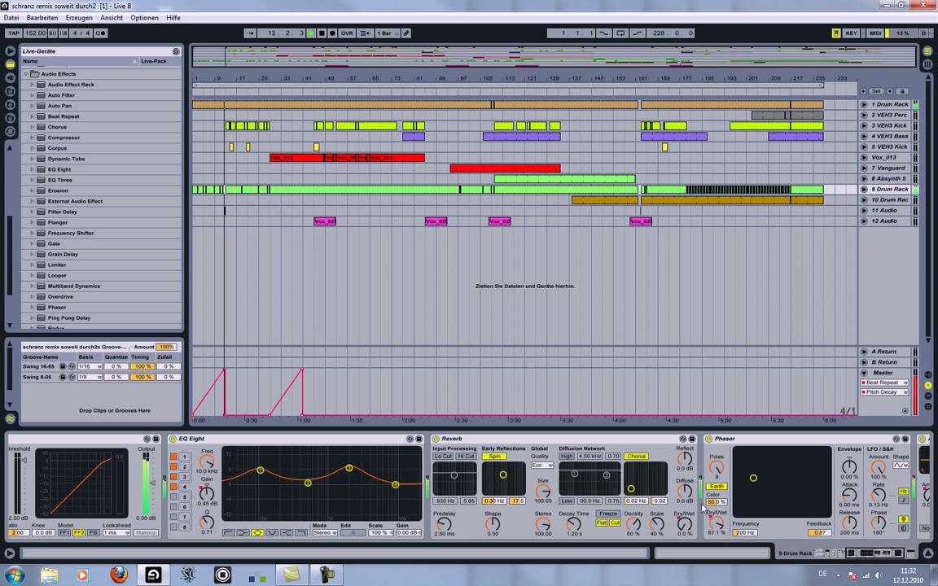
# Unfold track 9 Drum Rack and display its Frequency Shifter Fine automation
pyautogui.click(864, 189)
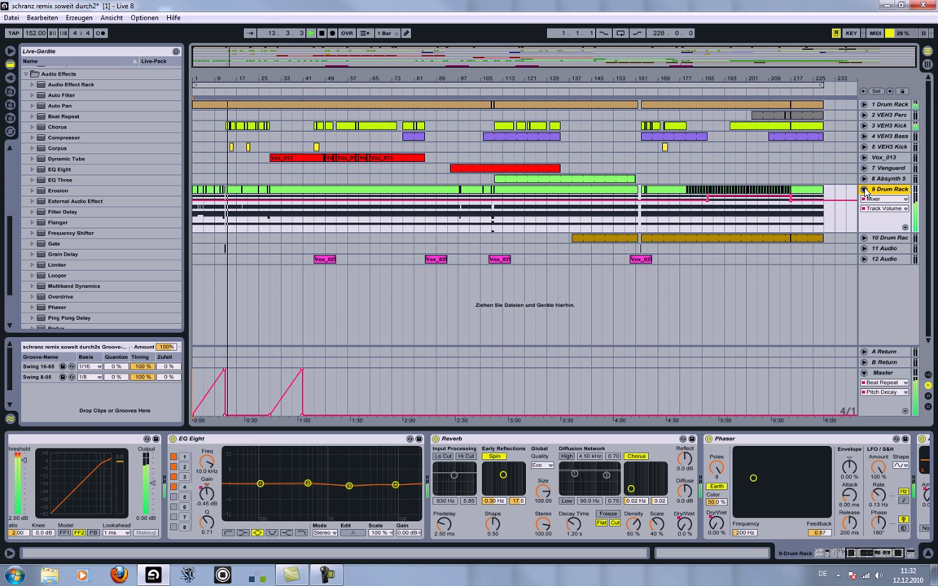
pyautogui.click(896, 210)
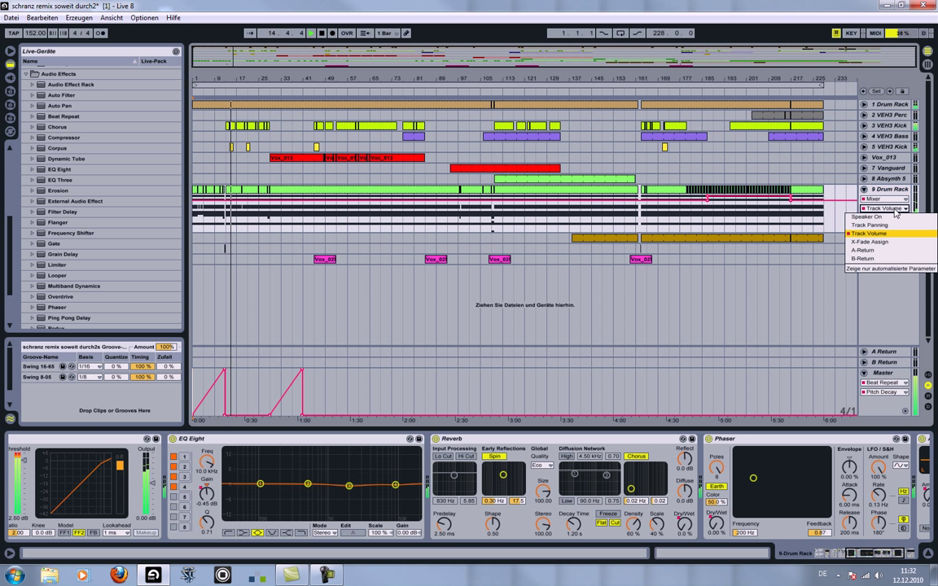
pyautogui.click(885, 199)
pyautogui.click(886, 198)
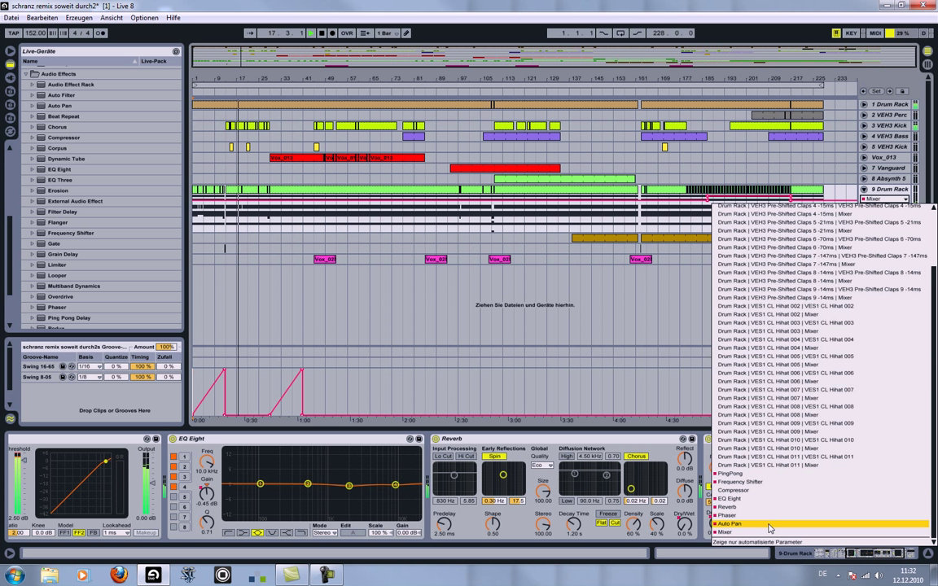
pyautogui.click(769, 483)
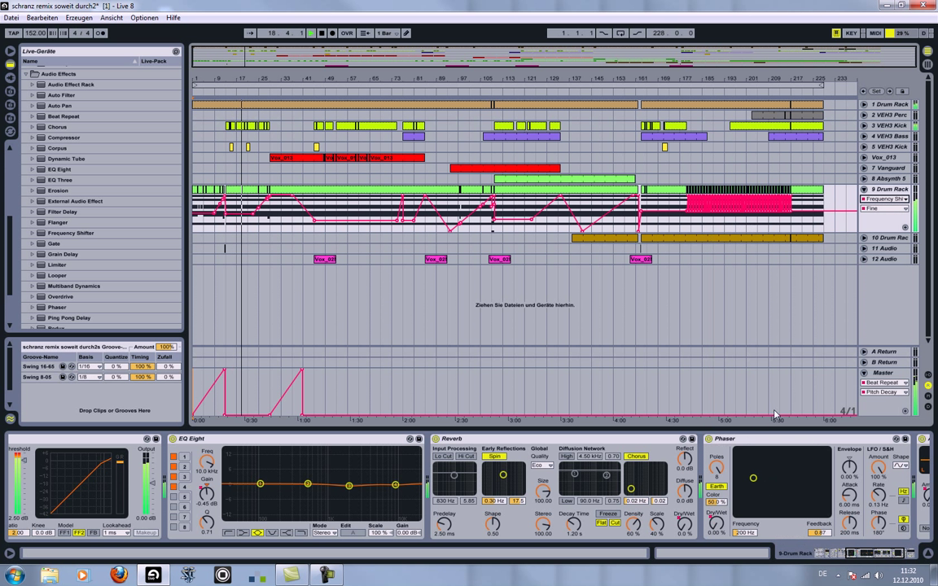
# Unfold track 1 Drum Rack and display its Auto Filter Frequency automation
pyautogui.click(864, 104)
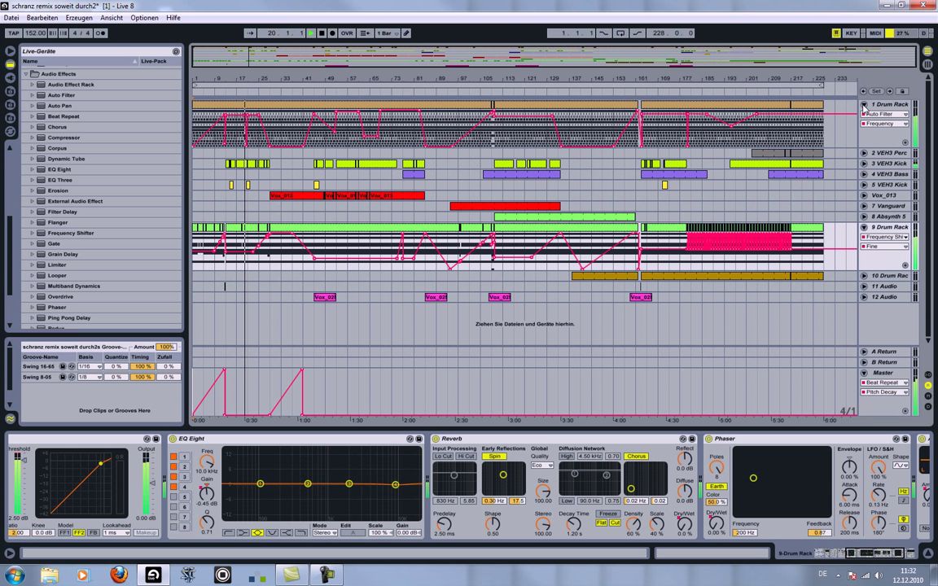
pyautogui.click(899, 124)
pyautogui.click(884, 114)
pyautogui.click(884, 114)
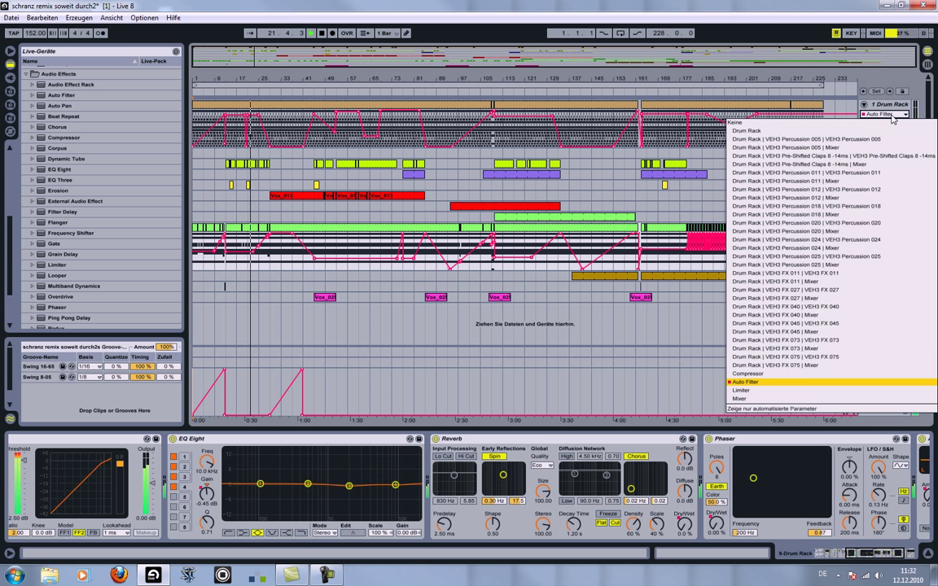
pyautogui.click(765, 387)
# Display the PingPong Dry/Wet automation on track 9 Drum Rack
pyautogui.click(865, 228)
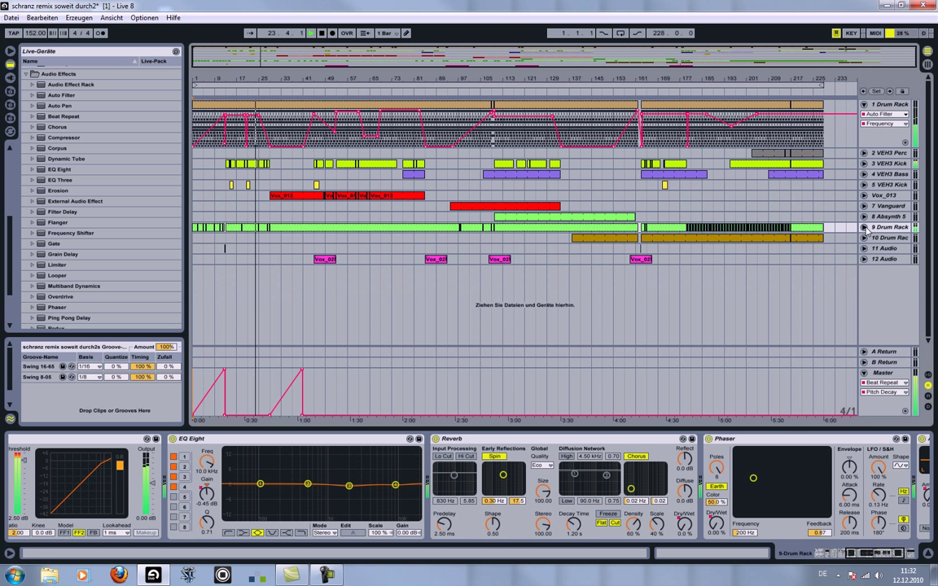
pyautogui.click(865, 229)
pyautogui.click(886, 237)
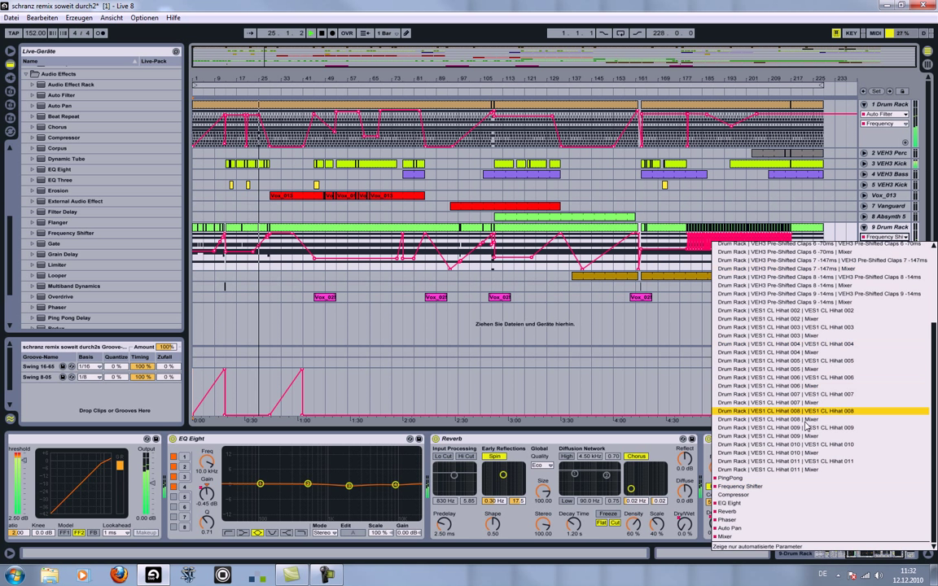
pyautogui.click(733, 478)
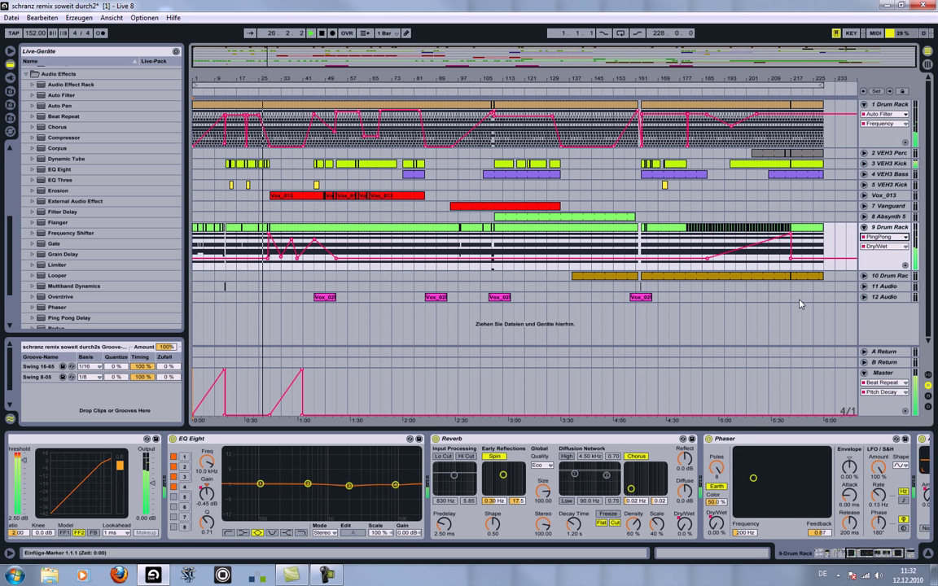
# Display the Reverb Dry/Wet automation on track 9 Drum Rack and unfold track 3 VEH3 Kick
pyautogui.click(887, 237)
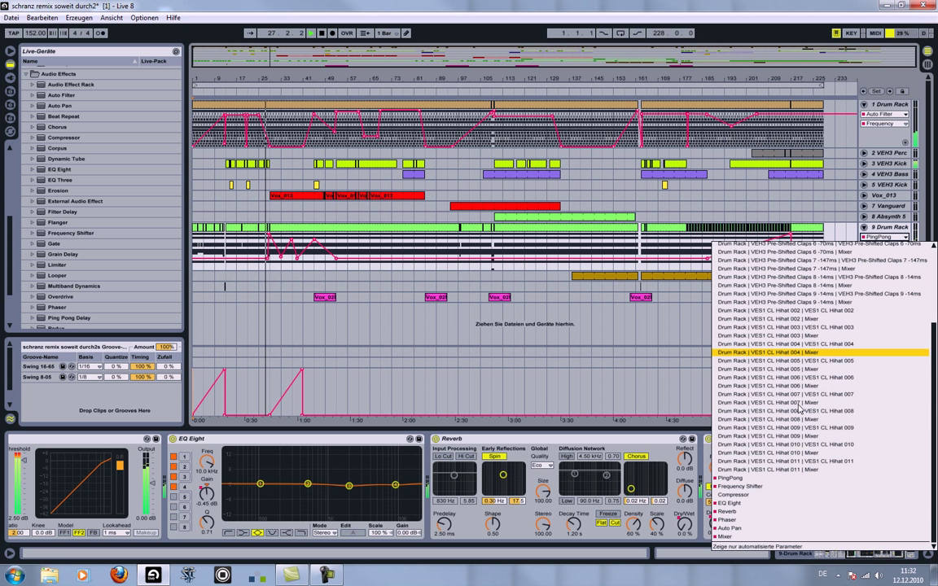
pyautogui.click(744, 512)
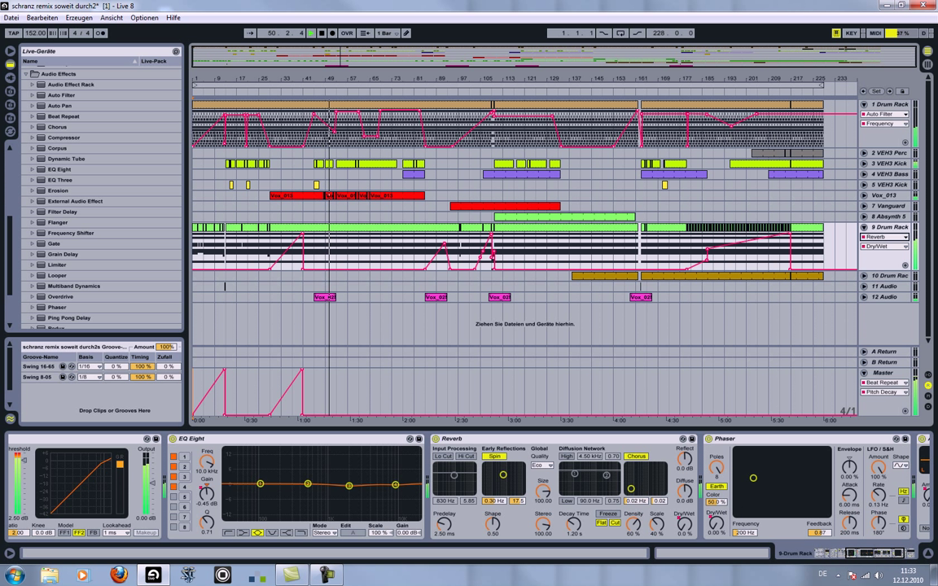
pyautogui.click(864, 164)
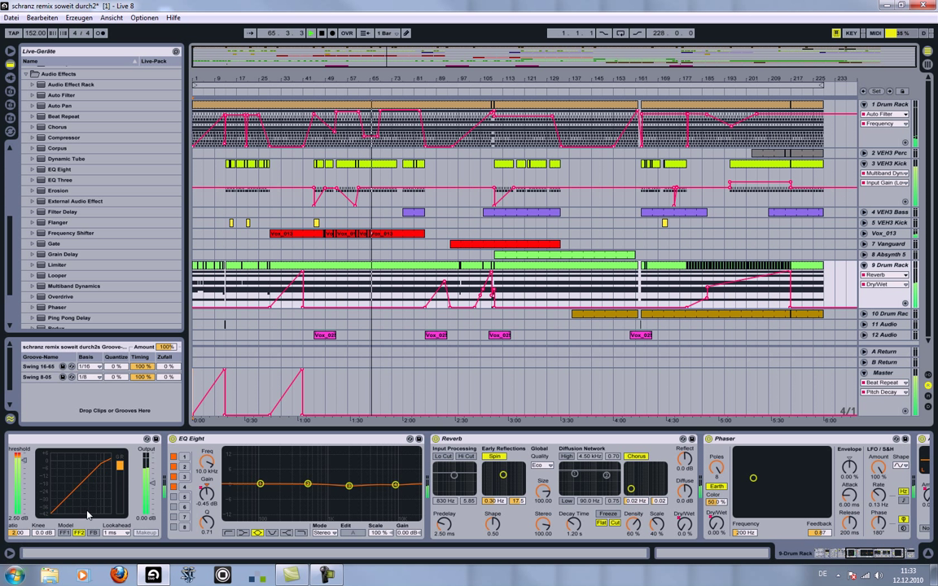
# Switch to Kurznotizen (Sticky Notes) and place a blank note over the middle of the arrangement
pyautogui.click(3, 573)
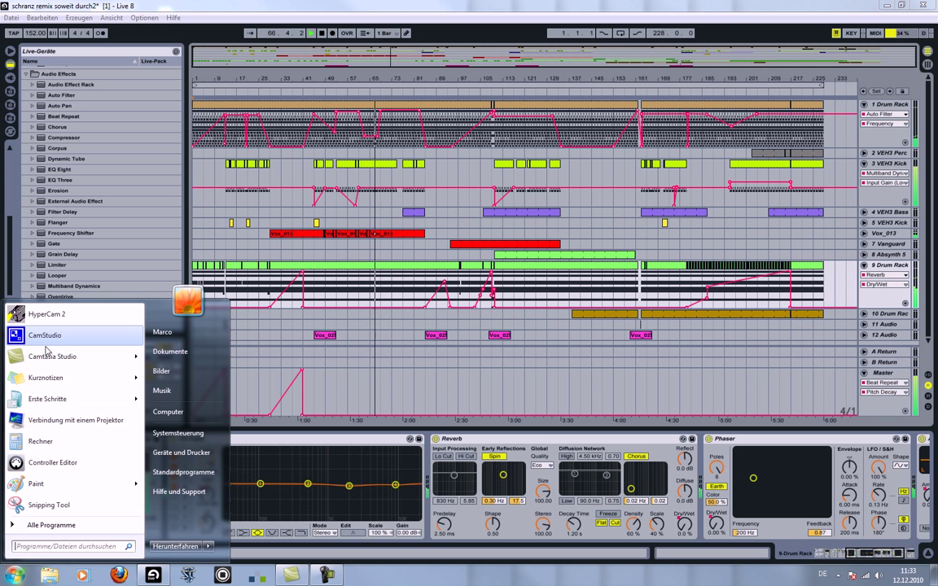
pyautogui.click(74, 376)
pyautogui.moveTo(828, 63); pyautogui.dragTo(490, 310)
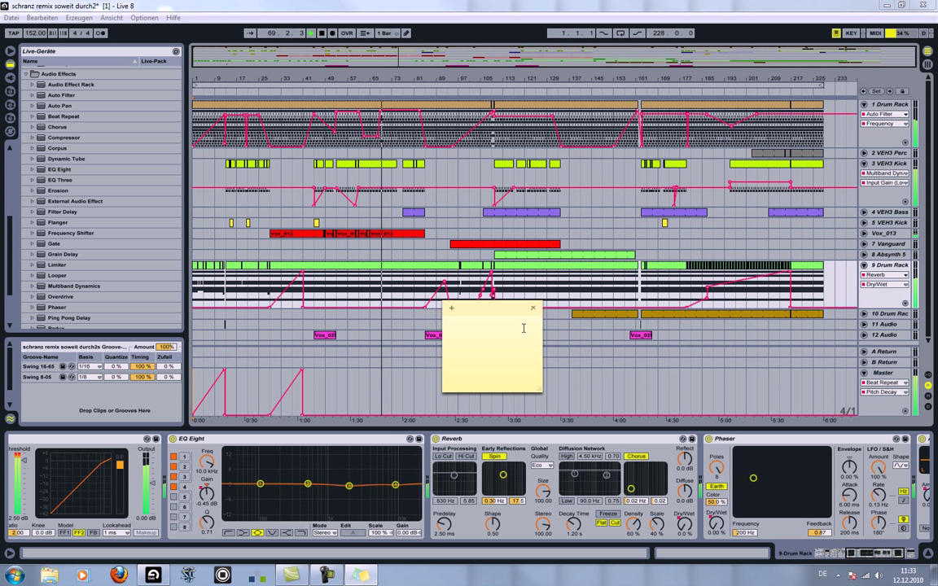
# Write "if u hear it with headphones or with a subwoofer.....sounds better:-)" in the sticky note
pyautogui.write('if u hear')
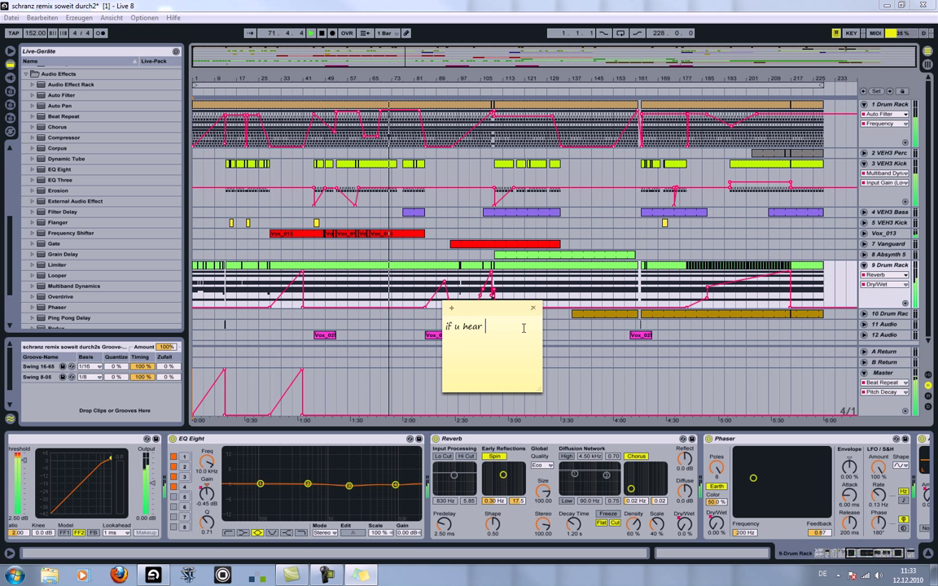
pyautogui.write(' it ')
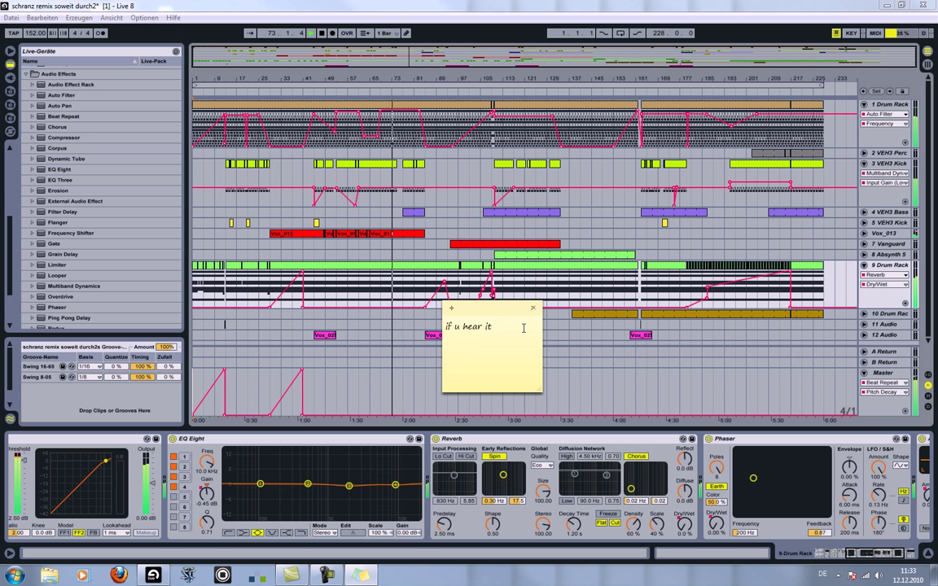
pyautogui.write('With ')
pyautogui.write('headphon')
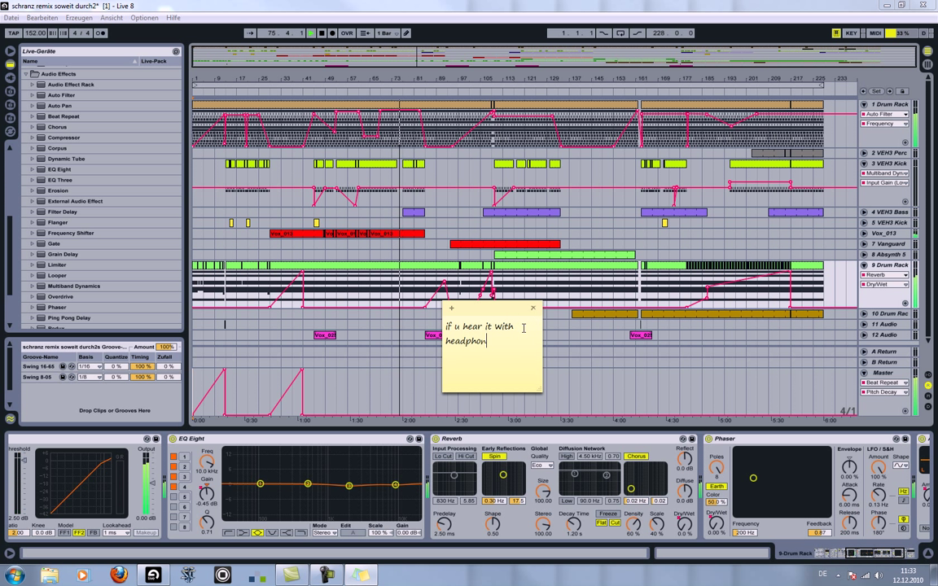
pyautogui.write('es or')
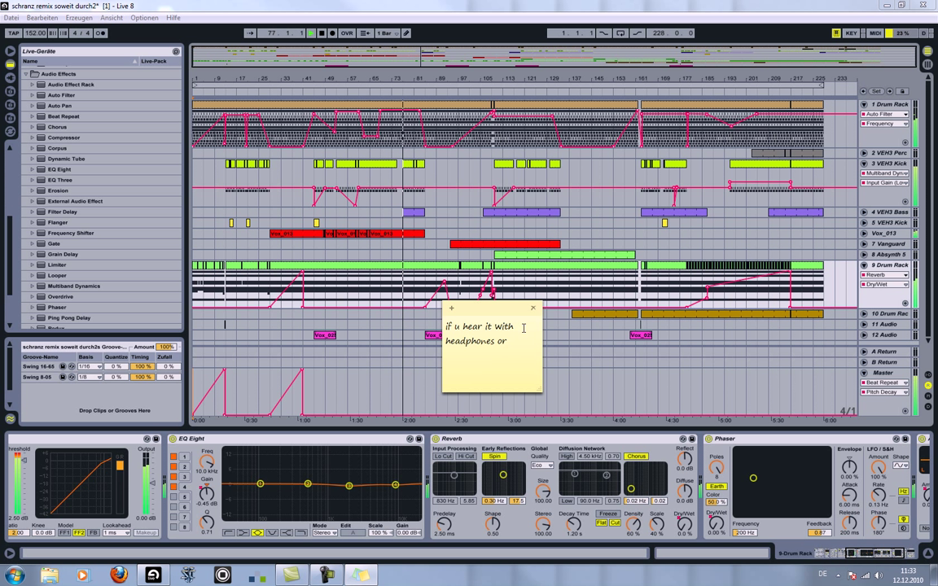
pyautogui.write(' with a subwoofer')
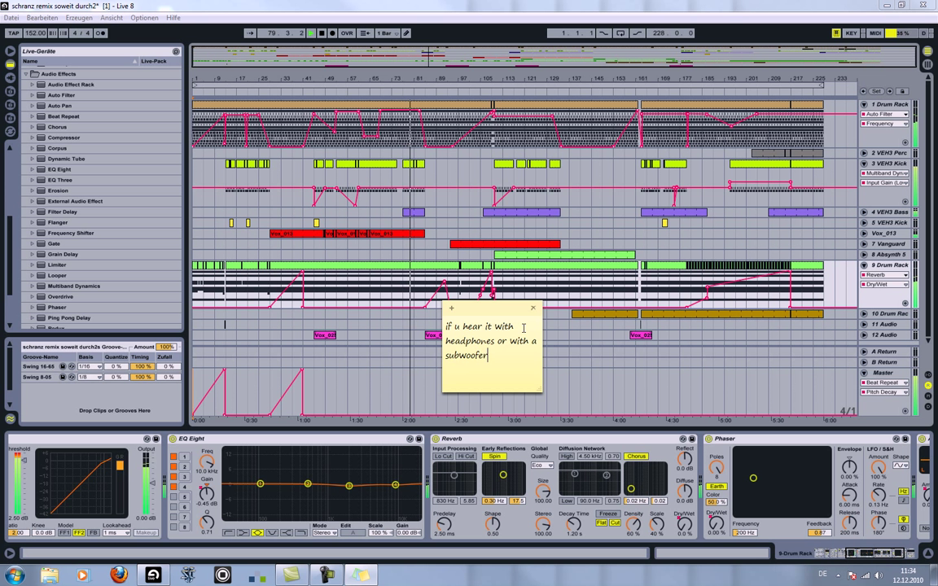
pyautogui.write('.....sounds bet')
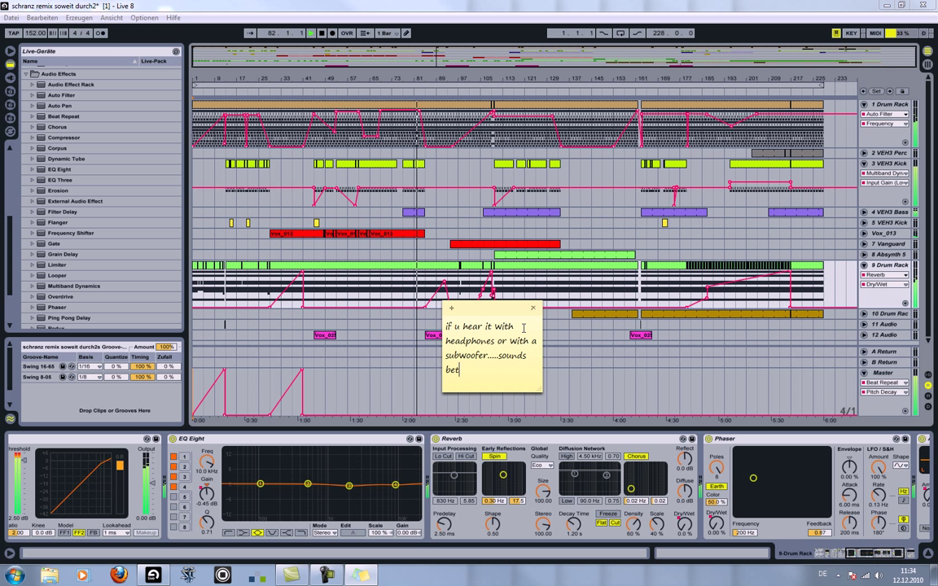
pyautogui.write('ter:-)')
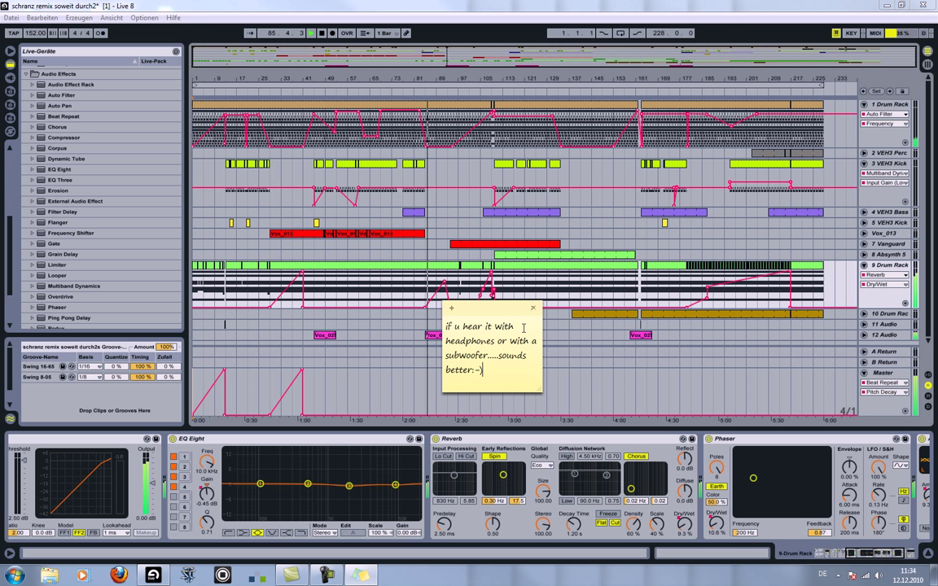
# Erase the entire text of the sticky note
pyautogui.press('BackSpace')
pyautogui.press('BackSpace')
pyautogui.press('BackSpace')
pyautogui.press('BackSpace')
pyautogui.press('BackSpace')
pyautogui.press('BackSpace')
pyautogui.press('BackSpace')
pyautogui.press('BackSpace')
pyautogui.press('BackSpace')
pyautogui.press('BackSpace')
pyautogui.press('BackSpace')
pyautogui.press('BackSpace')
pyautogui.press('BackSpace')
pyautogui.press('BackSpace')
pyautogui.press('BackSpace')
pyautogui.press('BackSpace')
pyautogui.press('BackSpace')
pyautogui.press('BackSpace')
pyautogui.press('BackSpace')
pyautogui.press('BackSpace')
pyautogui.press('BackSpace')
pyautogui.press('BackSpace')
pyautogui.press('BackSpace')
pyautogui.press('BackSpace')
pyautogui.press('BackSpace')
pyautogui.press('BackSpace')
pyautogui.press('BackSpace')
pyautogui.press('BackSpace')
pyautogui.press('BackSpace')
pyautogui.press('BackSpace')
pyautogui.press('BackSpace')
pyautogui.press('BackSpace')
pyautogui.press('BackSpace')
pyautogui.press('BackSpace')
pyautogui.press('BackSpace')
pyautogui.press('BackSpace')
pyautogui.press('BackSpace')
pyautogui.press('BackSpace')
pyautogui.press('BackSpace')
pyautogui.press('BackSpace')
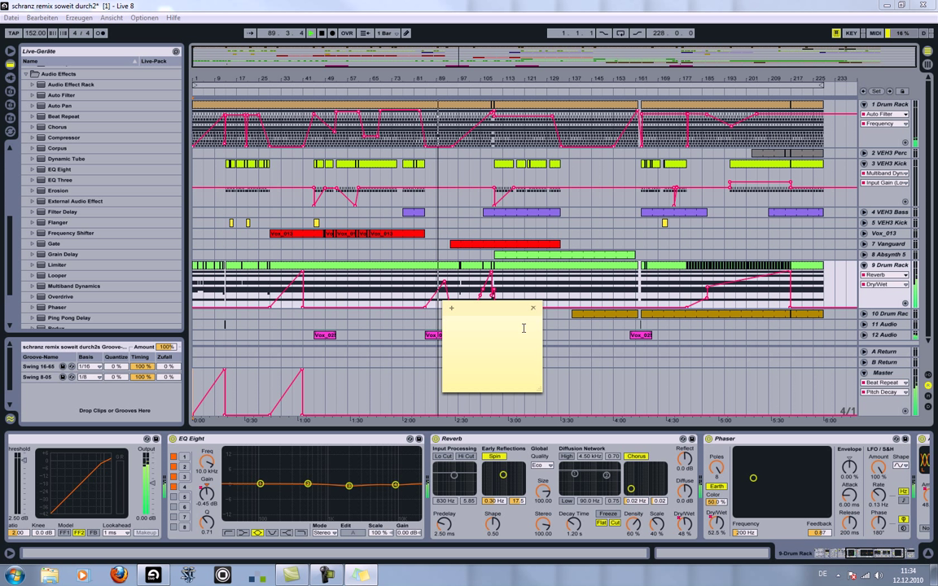
# Write a long drawn-out "yeahhhh" in the sticky note, and delete the note
pyautogui.write('yeahhhhhhhhhhhhhhhhhhhhhhhhhhhhhhhhhhhhhhhhhhhhhhhhhhhhhhh')
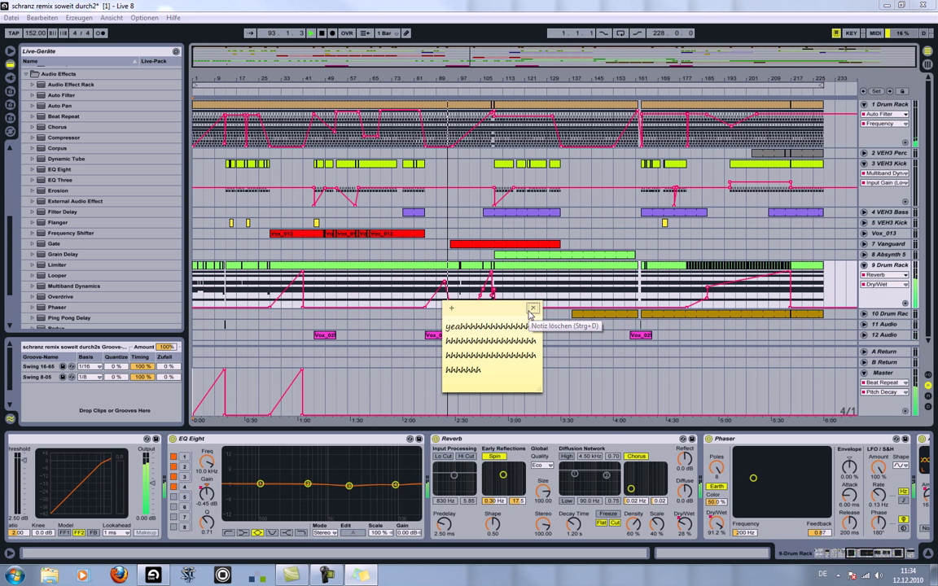
pyautogui.click(533, 309)
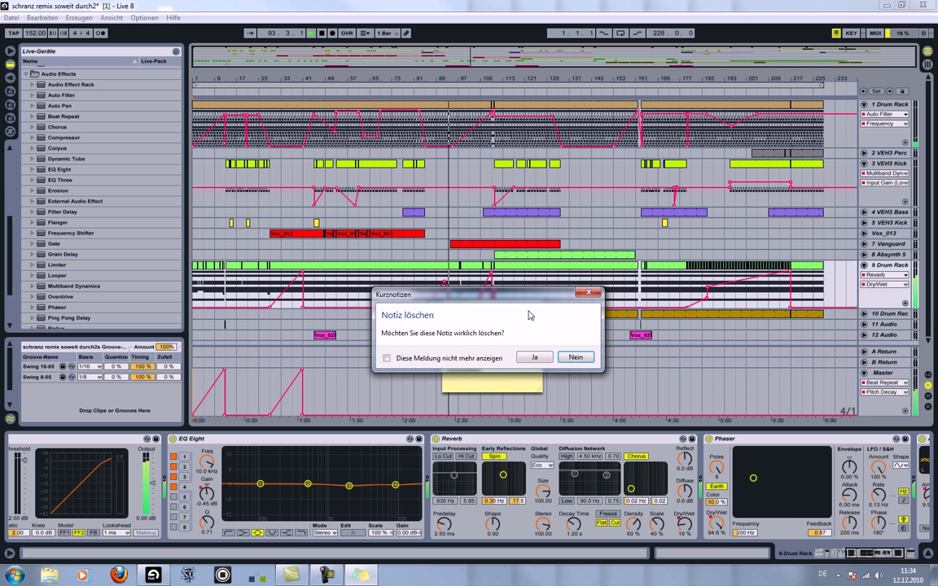
pyautogui.click(548, 358)
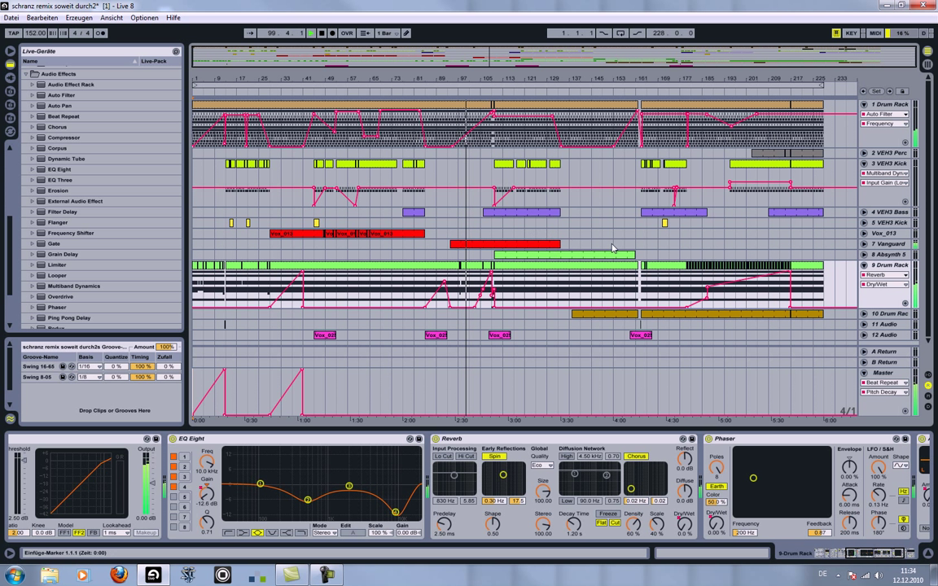
# Unfold track 7 Vanguard, view the Vanguard synth's plug-in window and close it
pyautogui.click(864, 244)
pyautogui.click(887, 244)
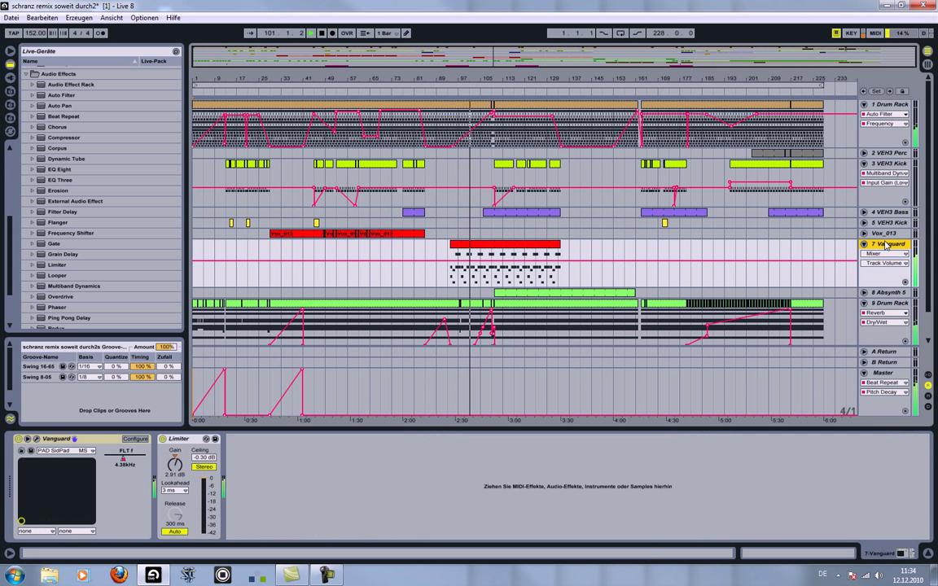
pyautogui.click(37, 440)
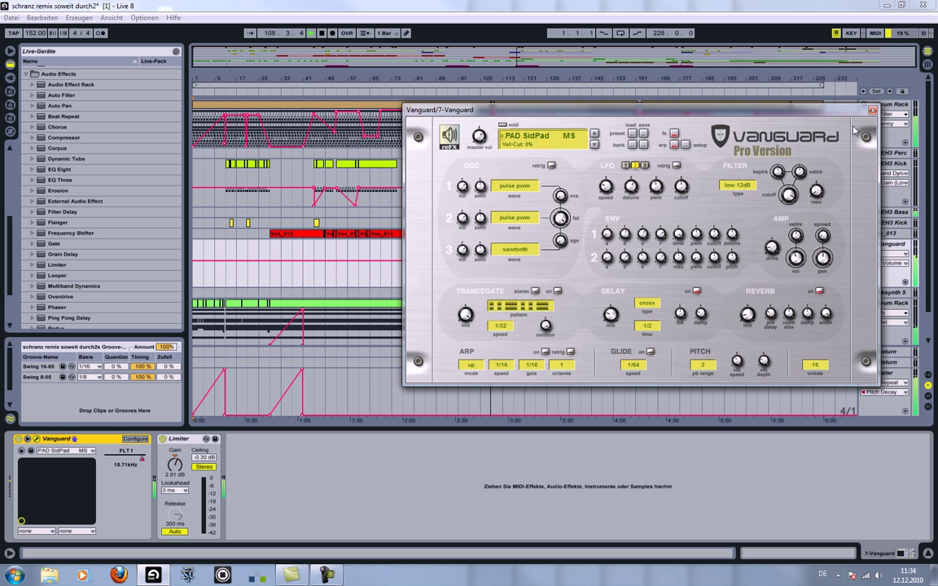
pyautogui.click(872, 110)
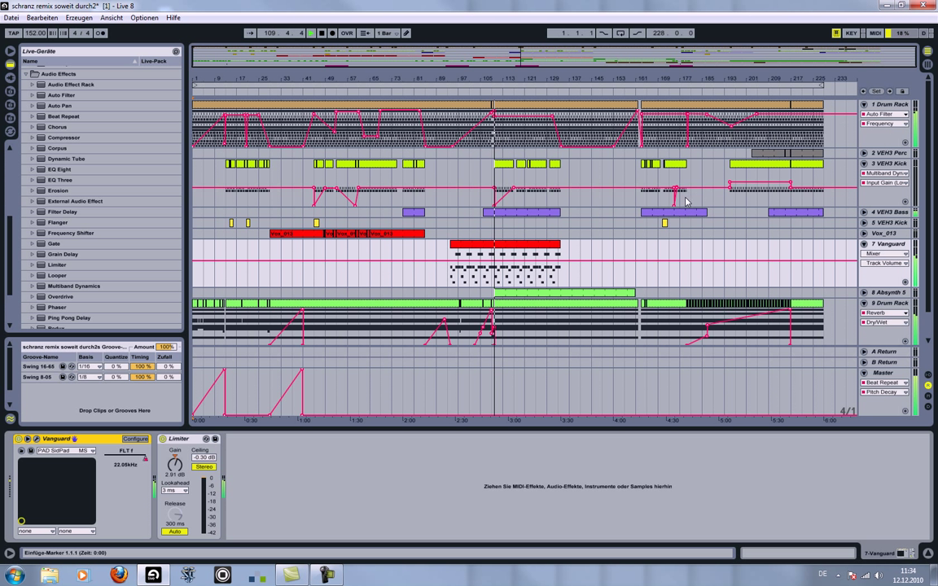
# Display the VEH3 Kicks 004 Ve Release automation on track 3 VEH3 Kick
pyautogui.click(864, 163)
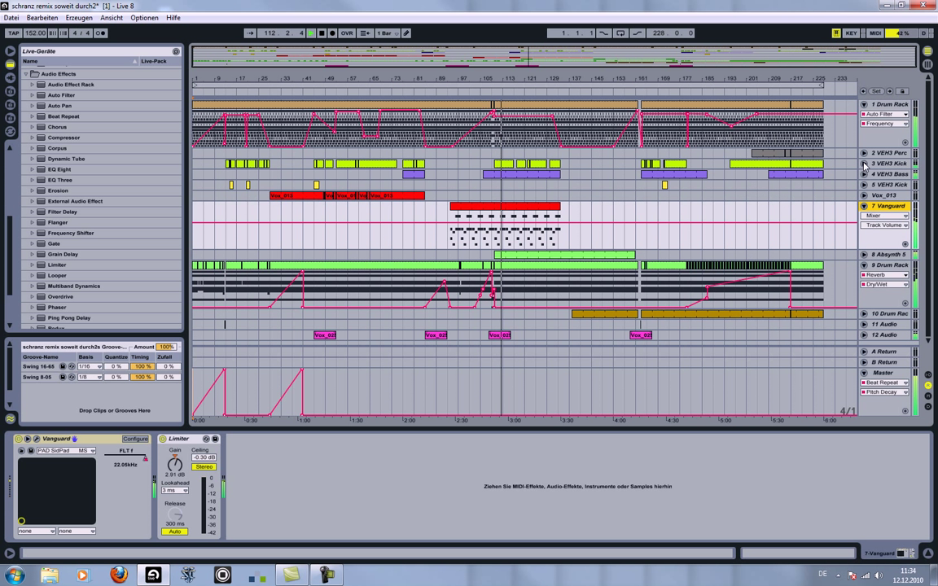
pyautogui.click(864, 163)
pyautogui.click(886, 173)
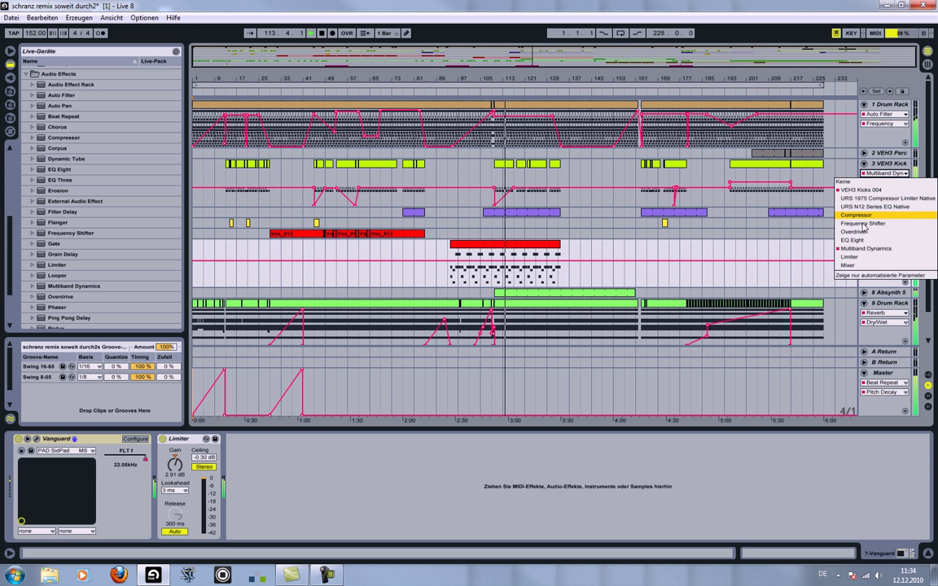
pyautogui.click(864, 189)
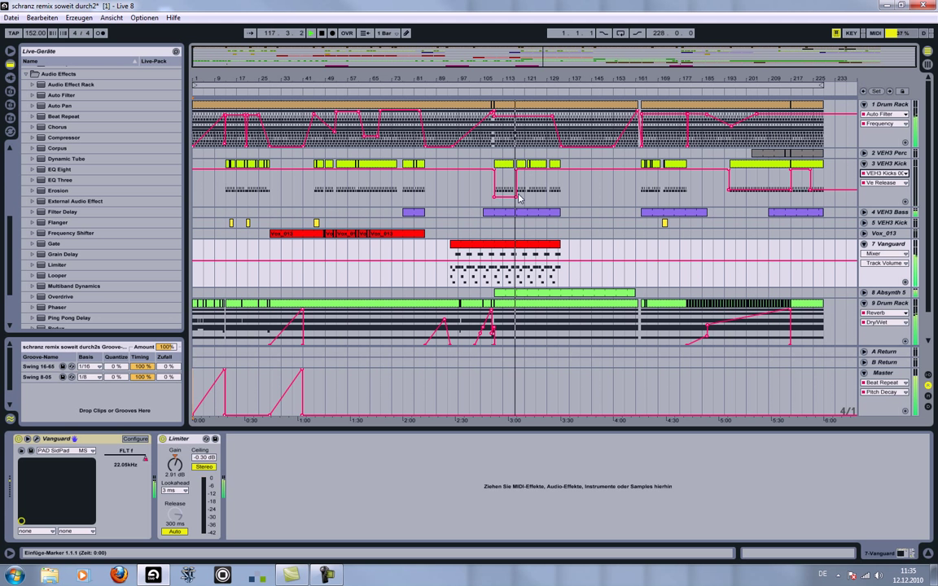
pyautogui.scroll(-3, 644, 232)
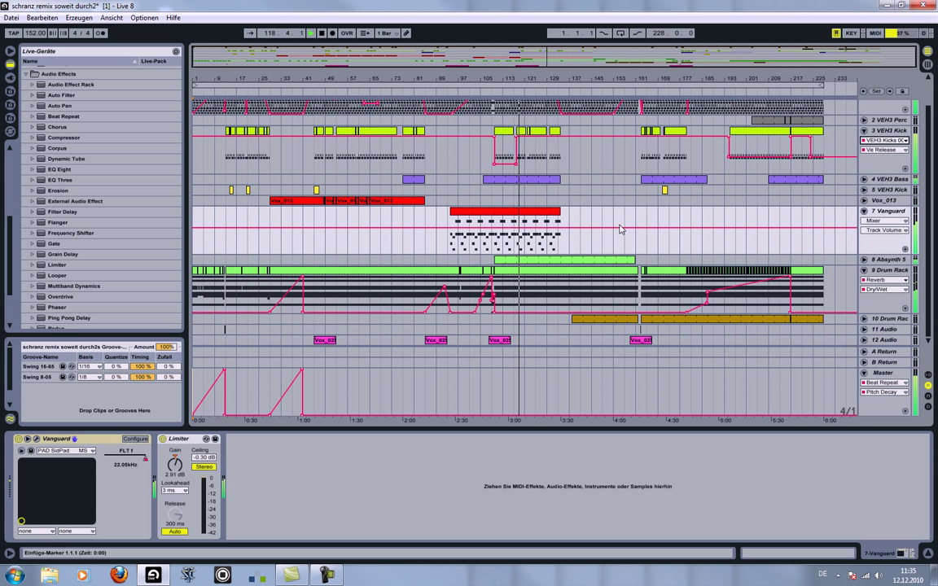
pyautogui.scroll(3, 619, 230)
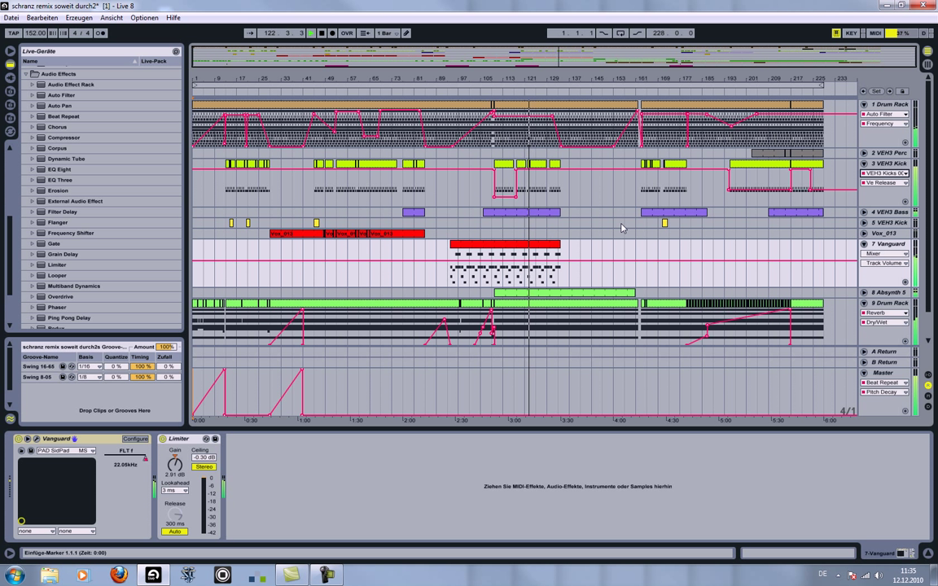
pyautogui.scroll(-3, 621, 228)
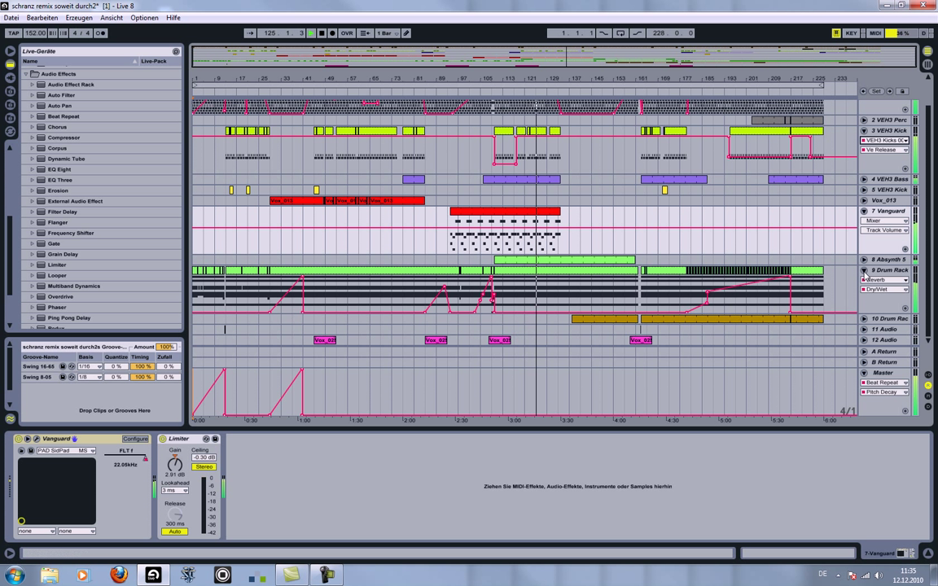
# Create a new sticky note and move it over the middle of the arrangement, beside the track 7 Vanguard clip
pyautogui.click(15, 575)
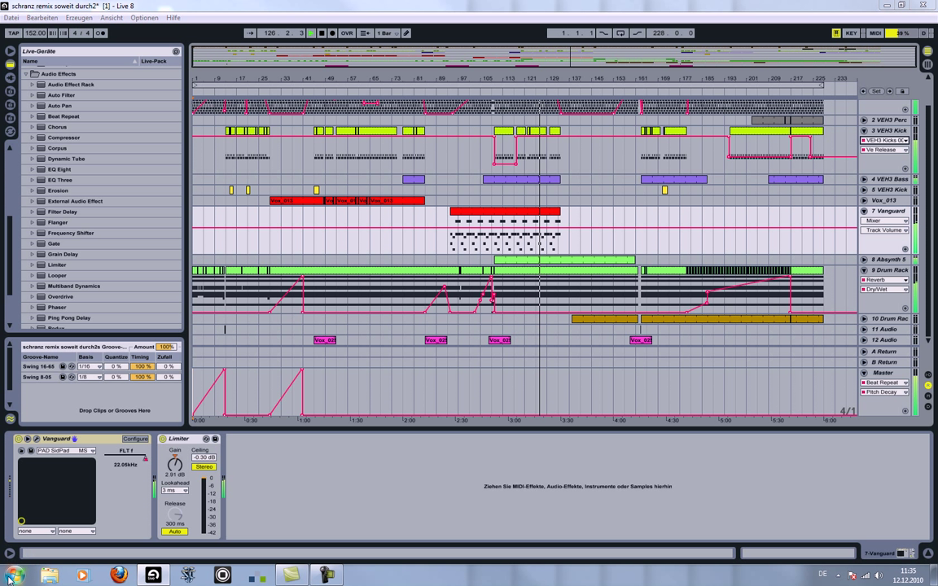
pyautogui.click(49, 378)
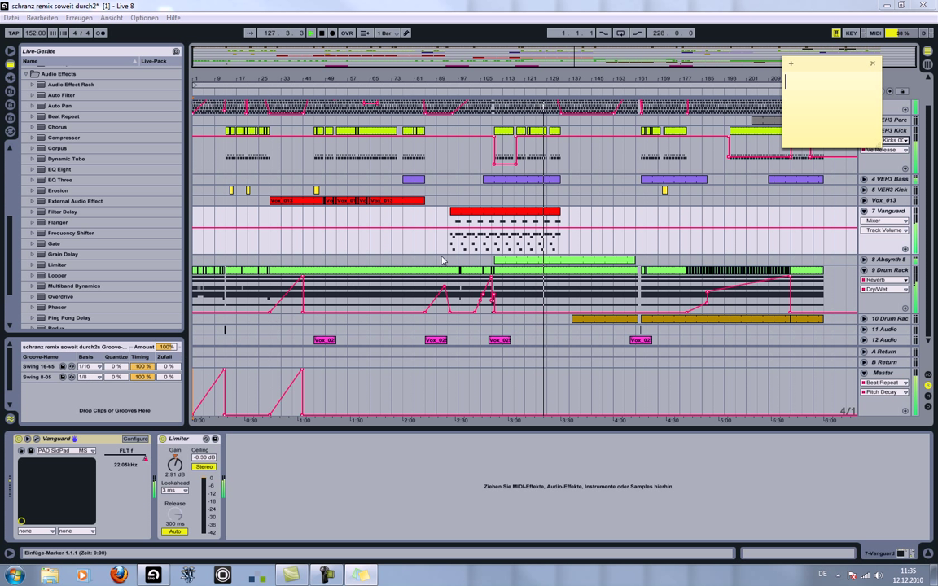
pyautogui.moveTo(835, 67); pyautogui.dragTo(605, 193)
# Write "over 100 automations....3 days work only 4 automations:-)))" in the sticky note, and delete the note
pyautogui.write('ove')
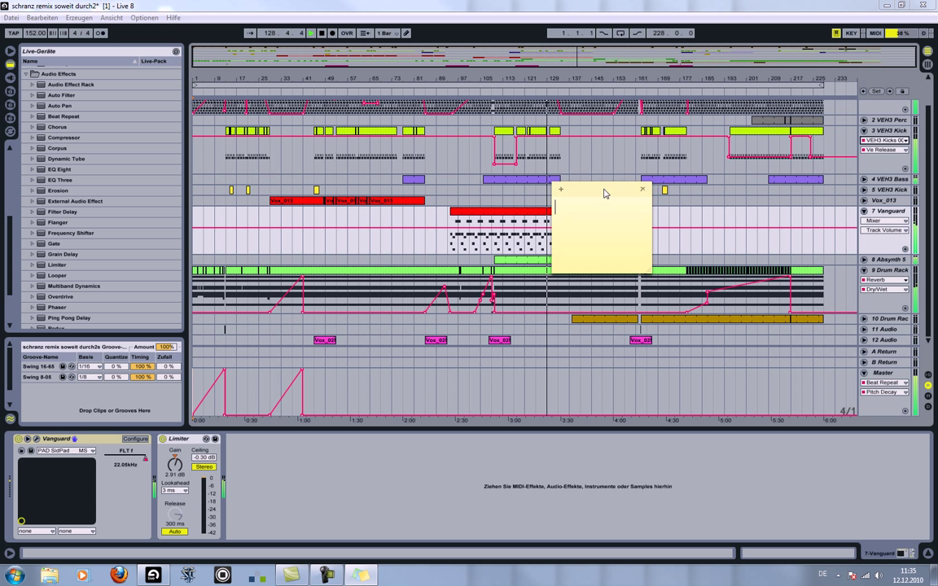
pyautogui.write('r 100 aut')
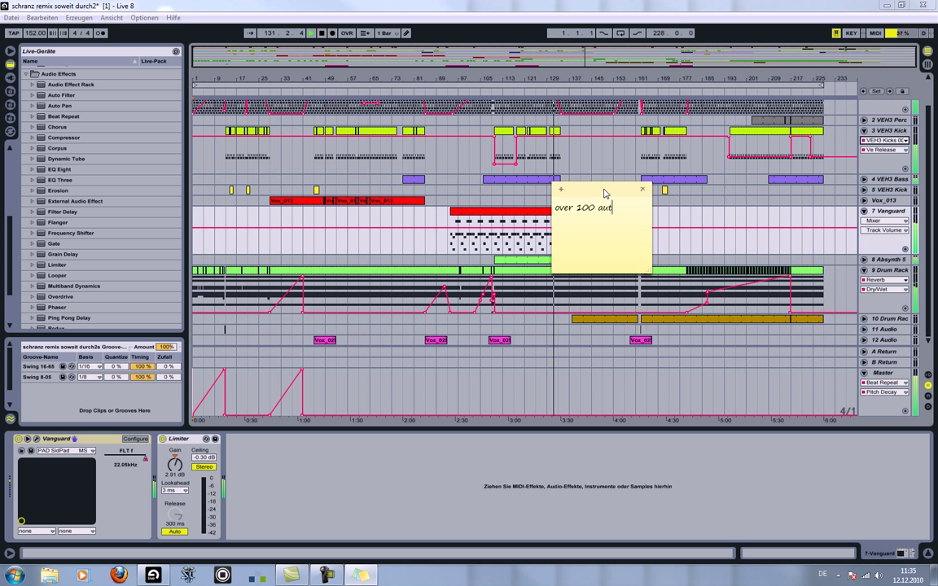
pyautogui.write('omations....')
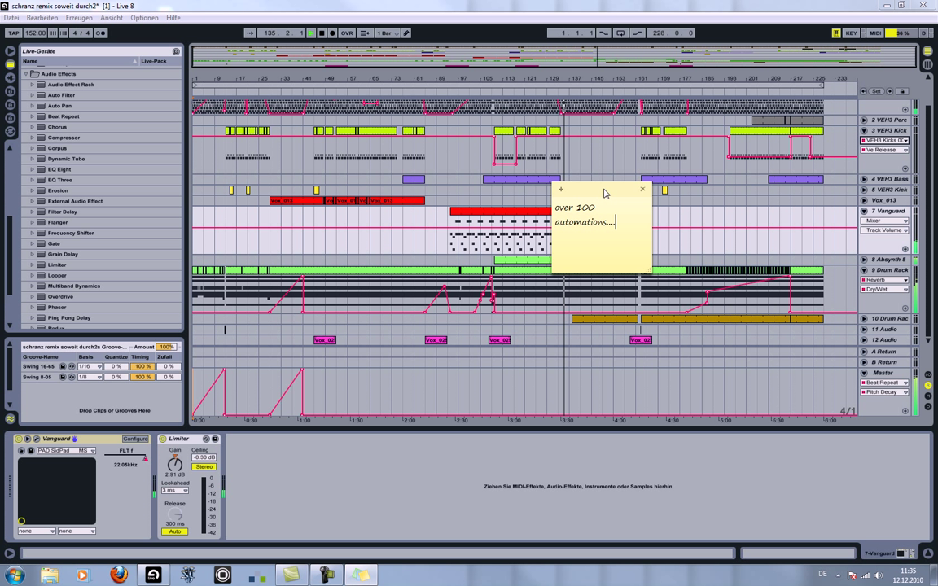
pyautogui.write('3 days')
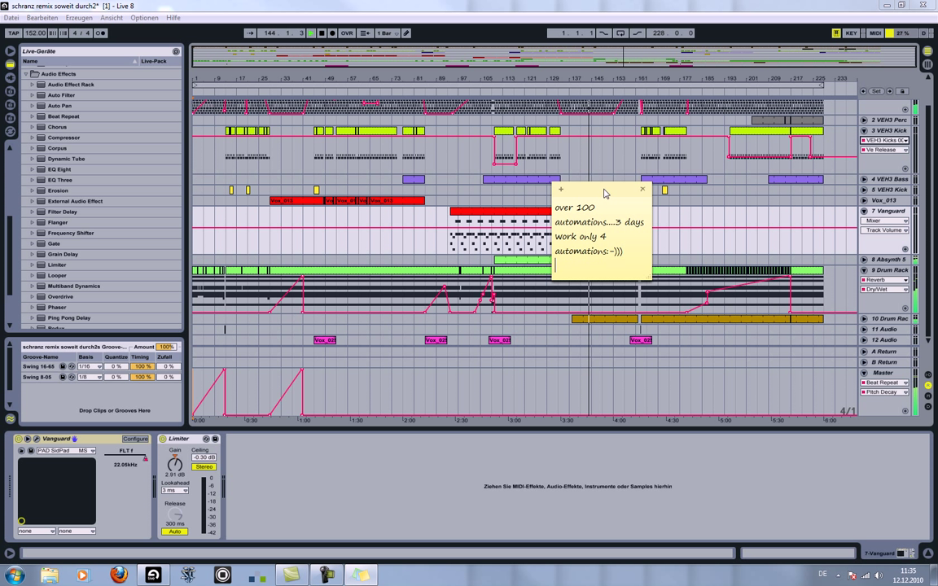
pyautogui.click(643, 191)
pyautogui.click(642, 243)
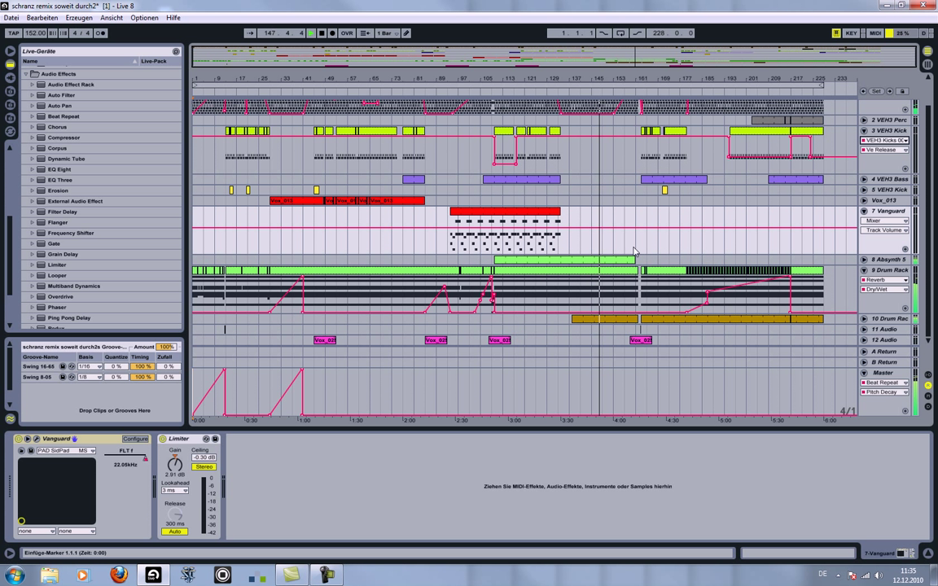
# Display the Phaser Dry/Wet automation on track 9 Drum Rack
pyautogui.scroll(2, 739, 173)
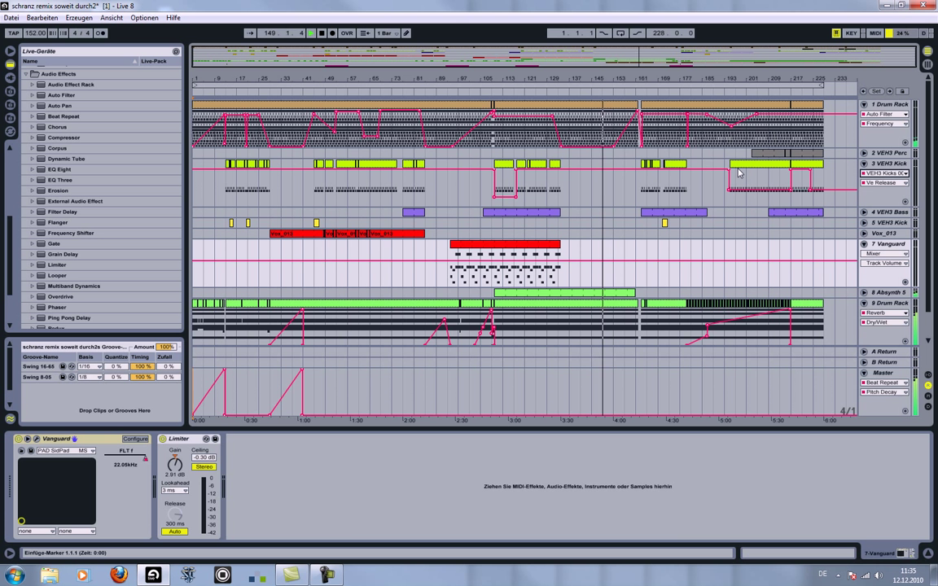
pyautogui.scroll(-2, 749, 188)
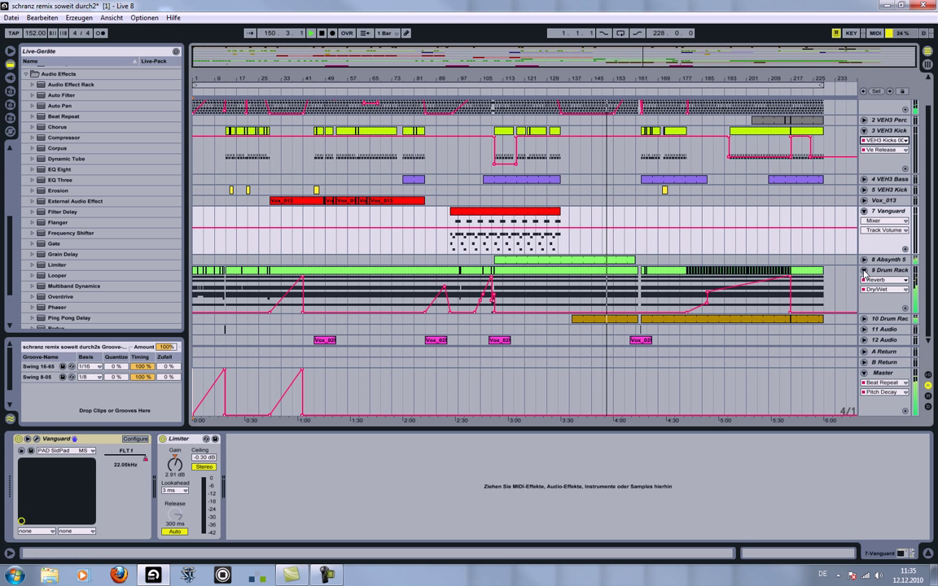
pyautogui.click(898, 281)
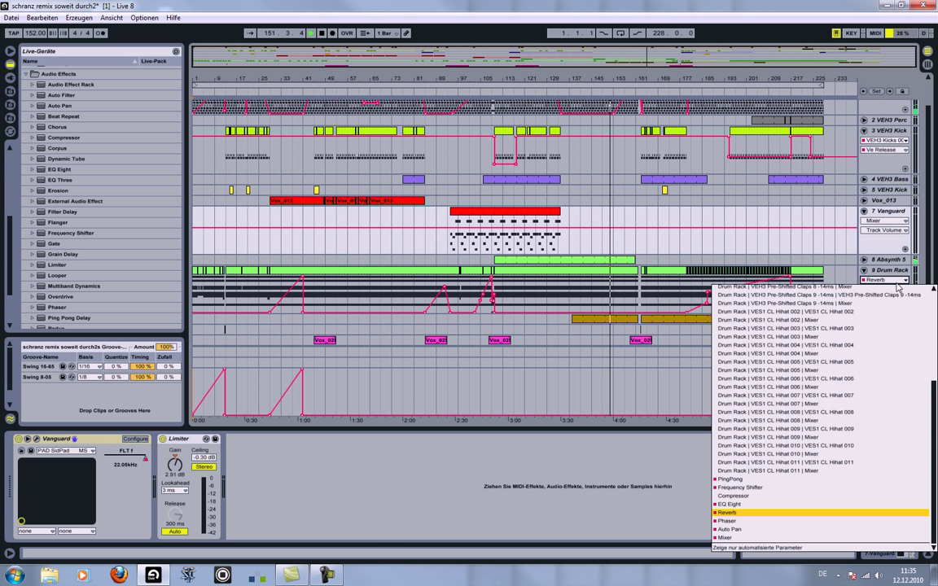
pyautogui.click(745, 471)
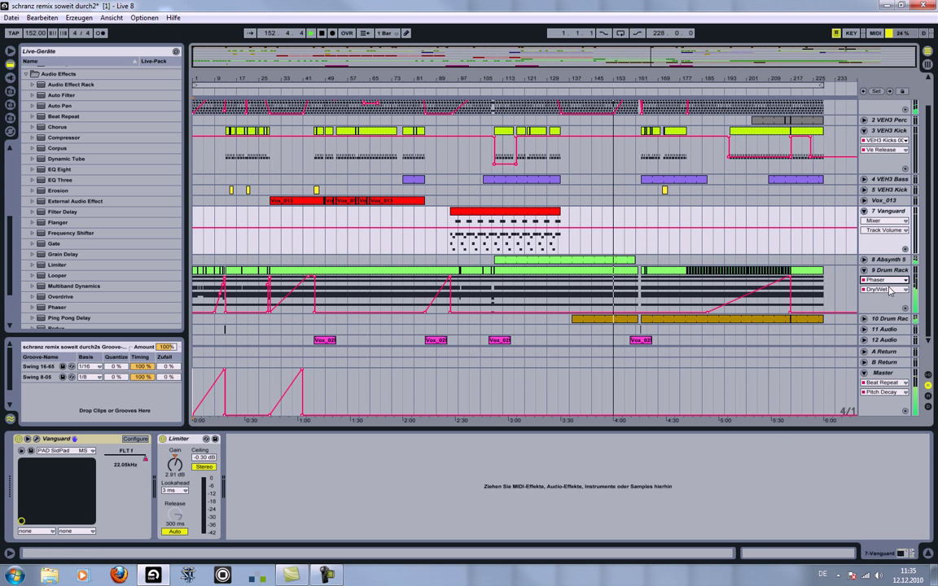
# Display the EQ Eight 4 Gain A automation on track 9 Drum Rack, followed by the Frequency Shifter Fine automation
pyautogui.click(890, 290)
pyautogui.click(771, 499)
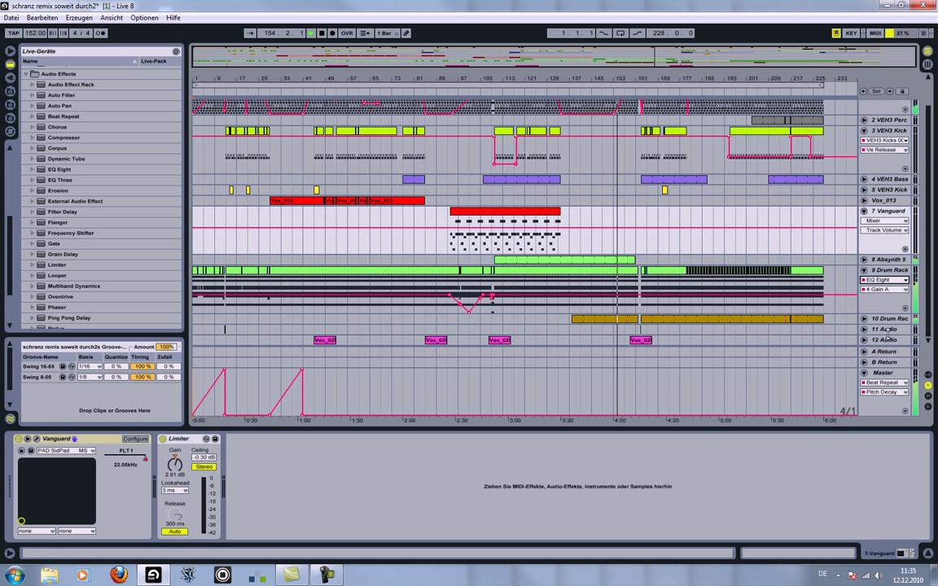
pyautogui.click(908, 291)
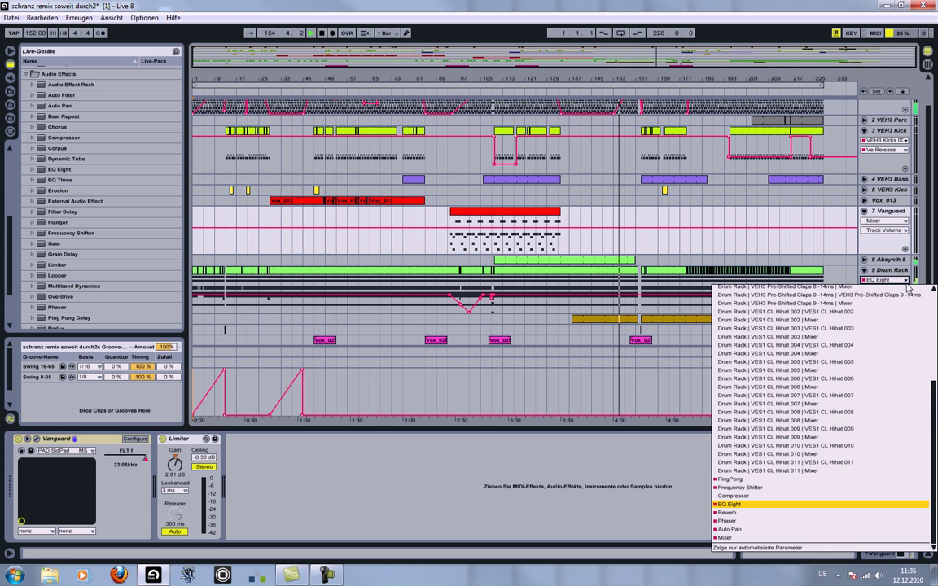
pyautogui.click(754, 489)
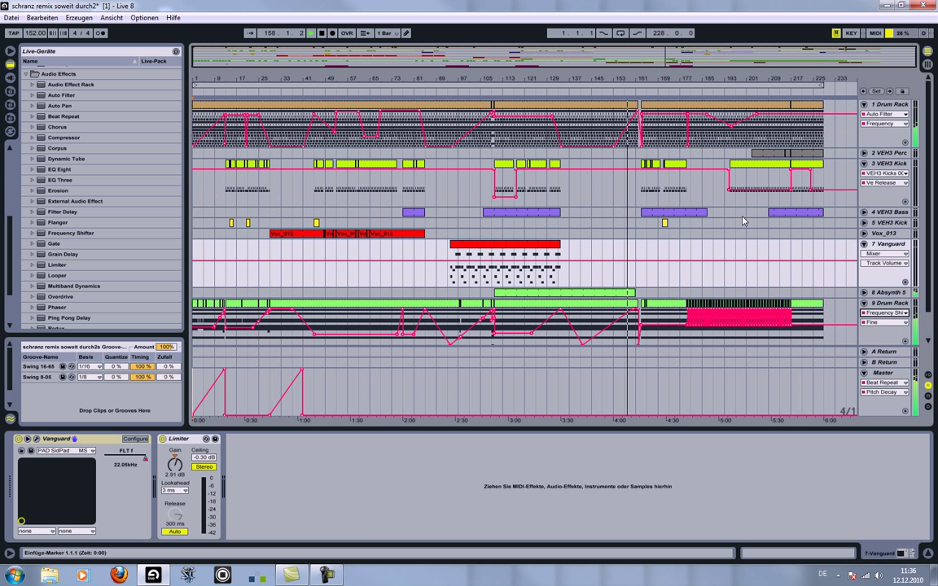
# Examine the clips and automation curves between about bars 156 and 215 up close, and return to the full arrangement
pyautogui.moveTo(679, 76)
pyautogui.mouseDown()
pyautogui.moveTo(678, 163)
pyautogui.moveTo(679, 76)
pyautogui.mouseUp()
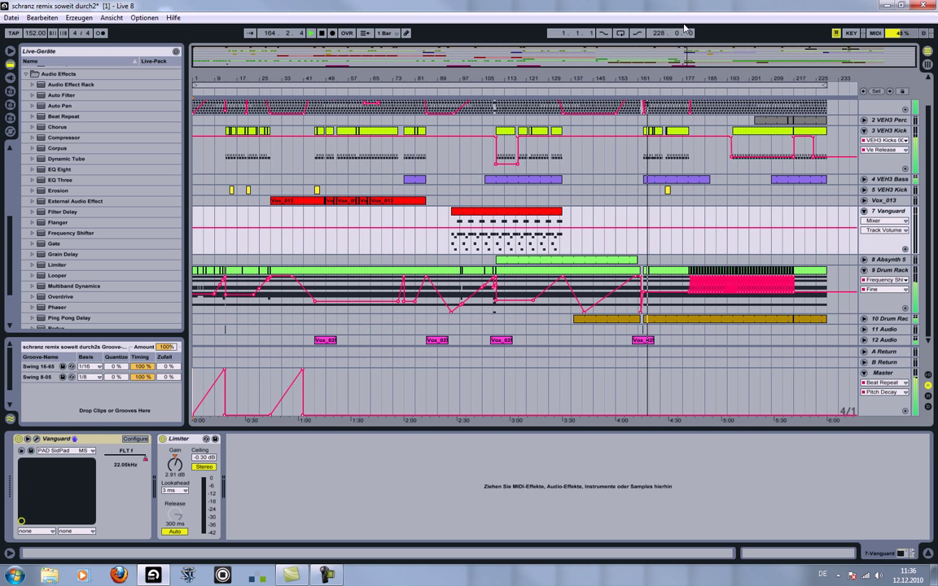
pyautogui.scroll(2, 730, 129)
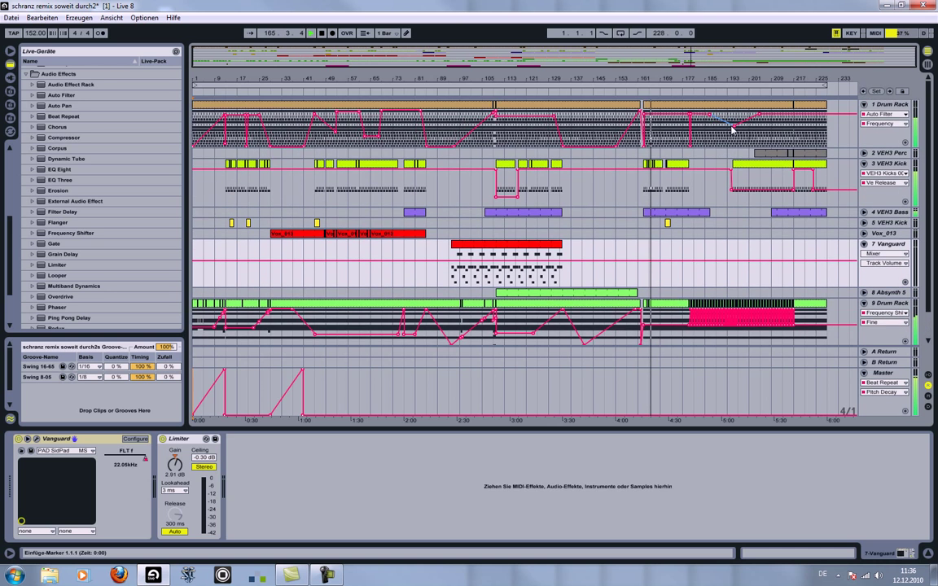
pyautogui.scroll(-2, 732, 129)
pyautogui.moveTo(654, 79); pyautogui.dragTo(654, 123)
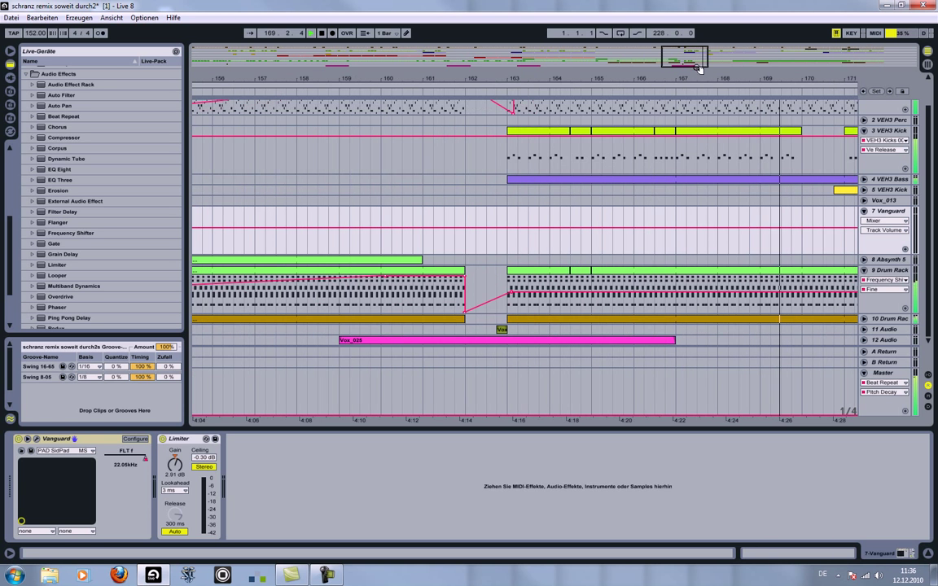
pyautogui.moveTo(699, 64)
pyautogui.mouseDown()
pyautogui.moveTo(838, 63)
pyautogui.moveTo(689, 72)
pyautogui.mouseUp()
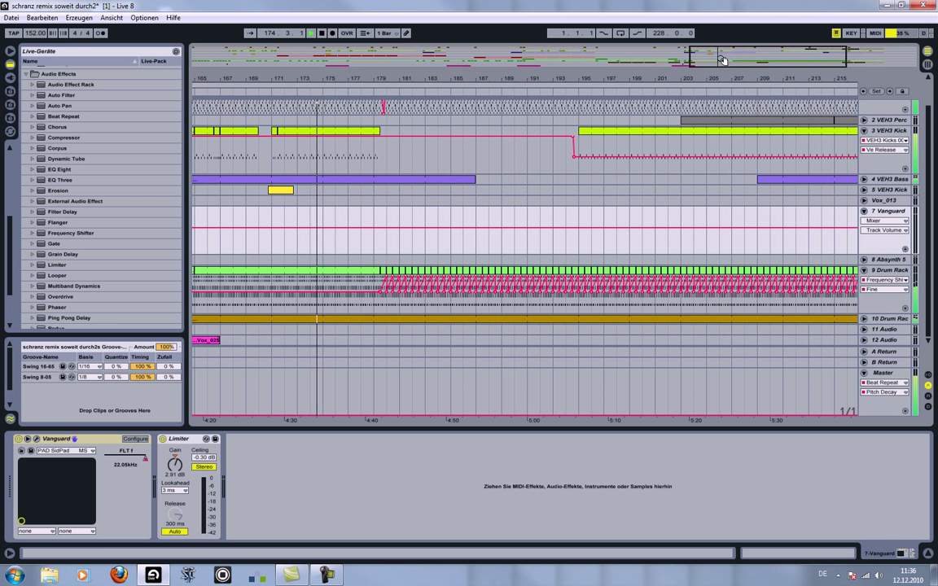
pyautogui.scroll(2, 456, 254)
pyautogui.scroll(-1, 456, 254)
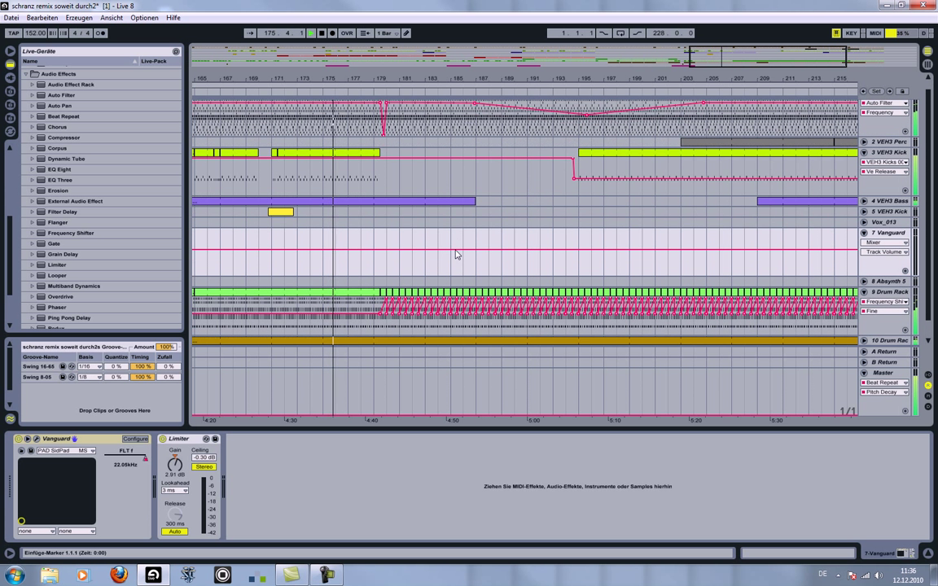
pyautogui.scroll(-1, 456, 254)
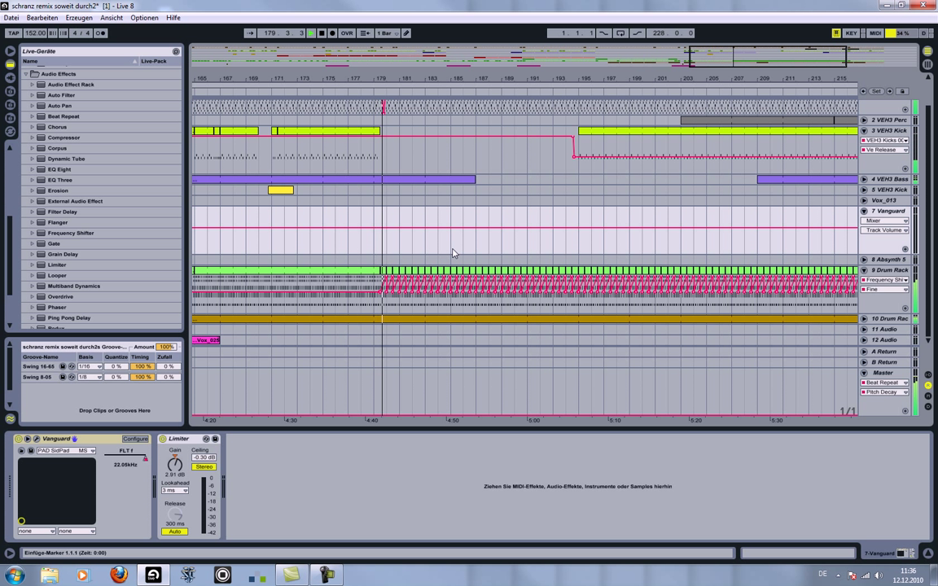
pyautogui.moveTo(742, 61)
pyautogui.mouseDown()
pyautogui.moveTo(742, 208)
pyautogui.moveTo(742, 61)
pyautogui.mouseUp()
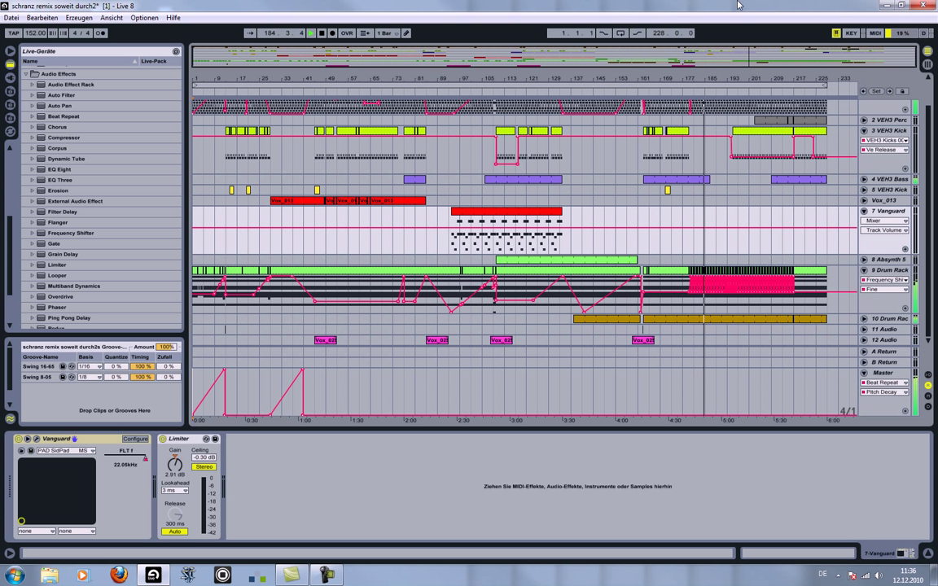
pyautogui.click(731, 95)
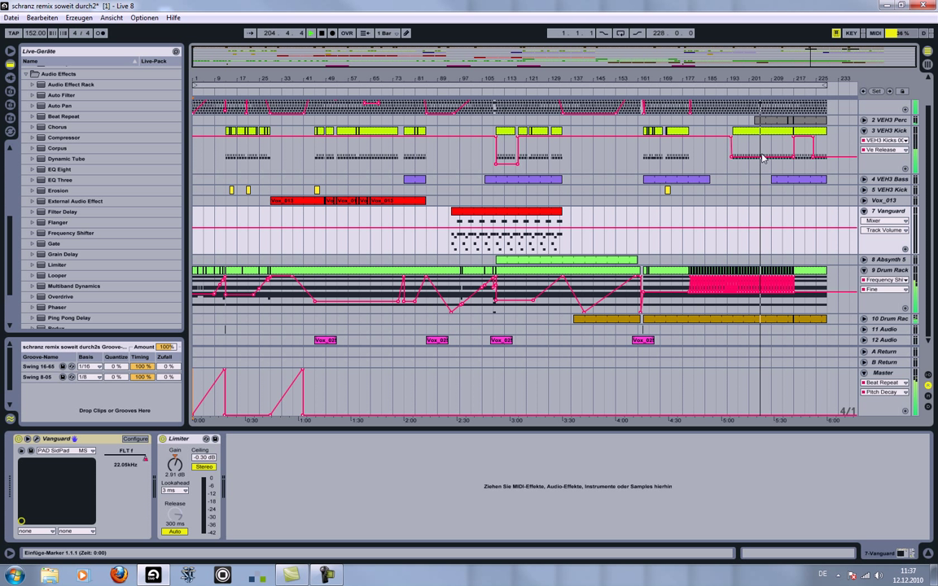
# View the Track Volume automation of track 2 VEH3 Perc, fold that track again, and unfold track 10 Drum Rack
pyautogui.click(865, 120)
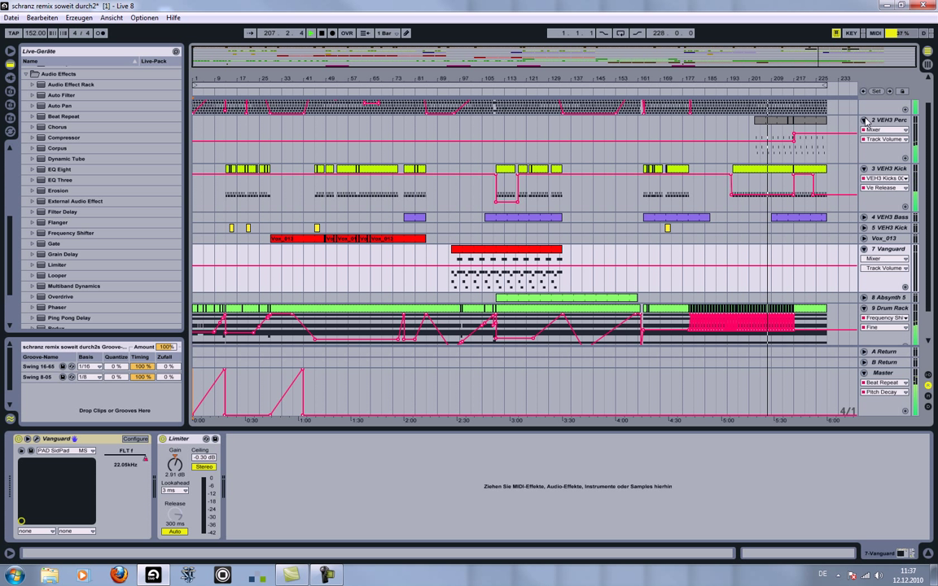
pyautogui.click(865, 119)
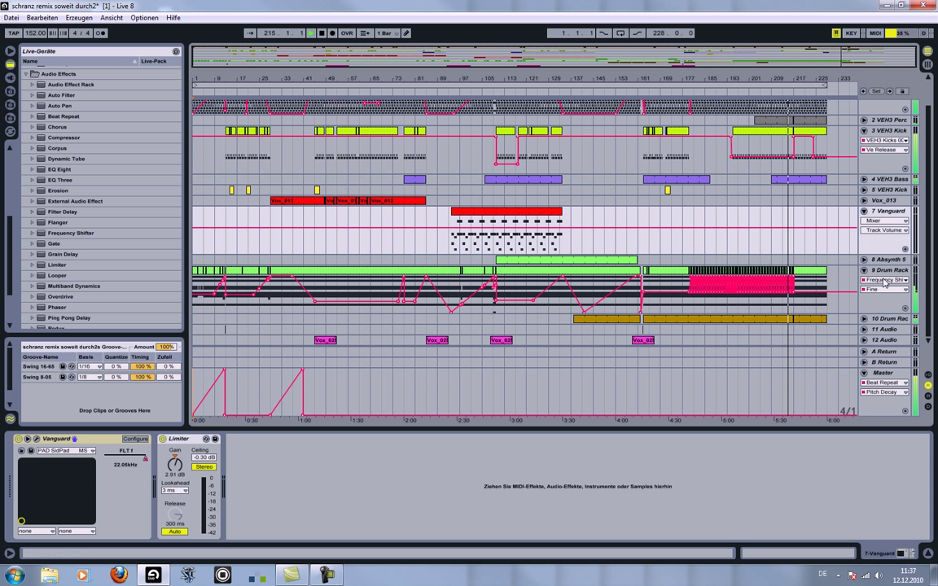
pyautogui.click(864, 318)
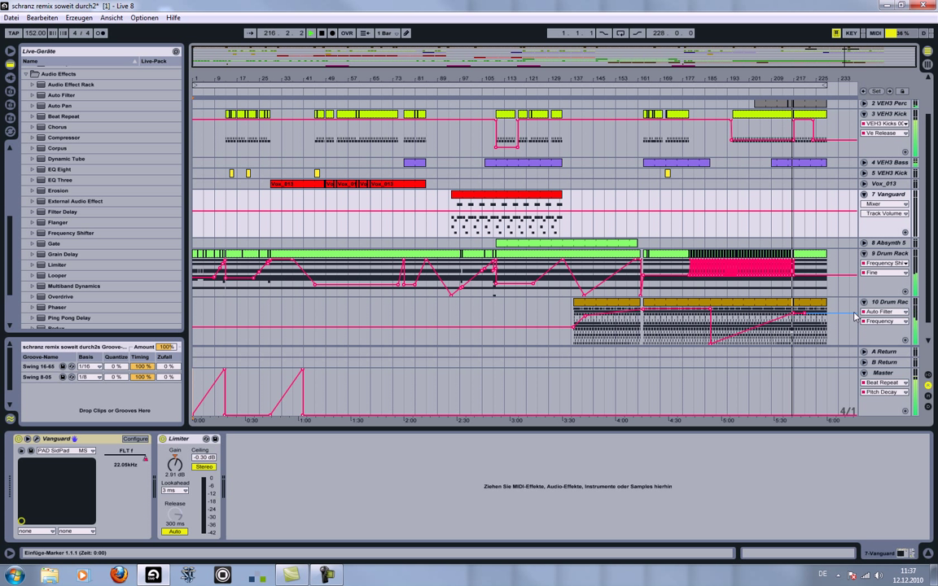
pyautogui.scroll(-1, 861, 314)
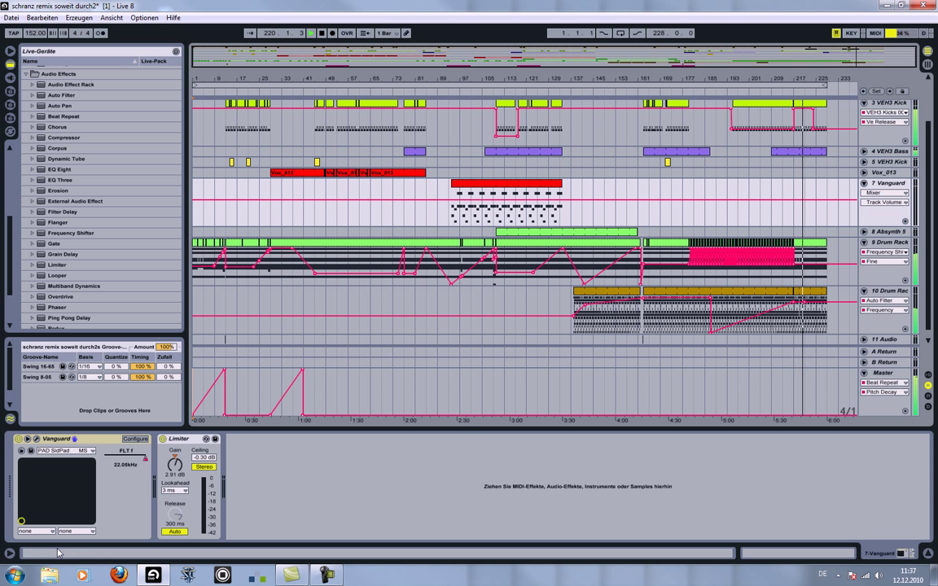
# Create a new sticky note reading "thx 4 watching:-)" with a long row of closing parentheses
pyautogui.click(17, 576)
pyautogui.click(72, 397)
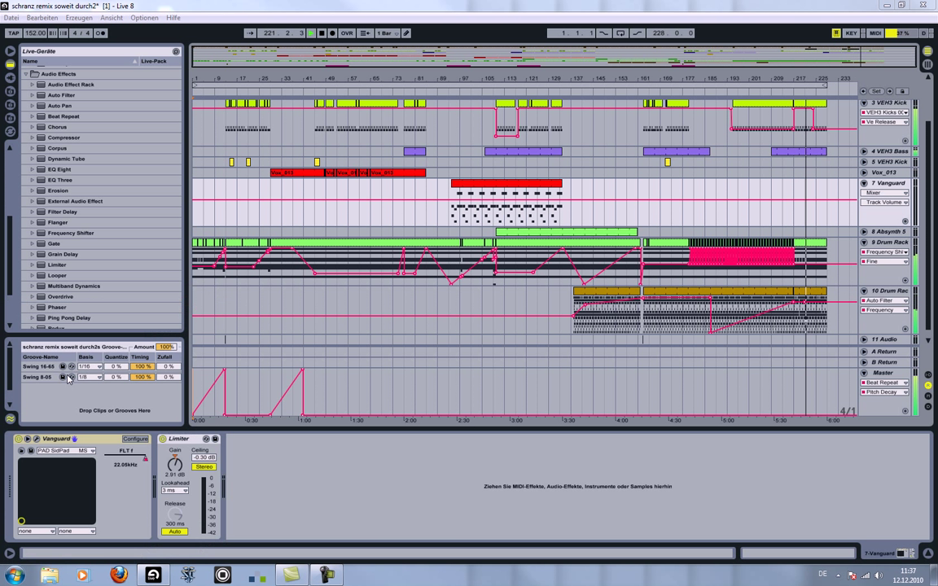
pyautogui.write('thx ')
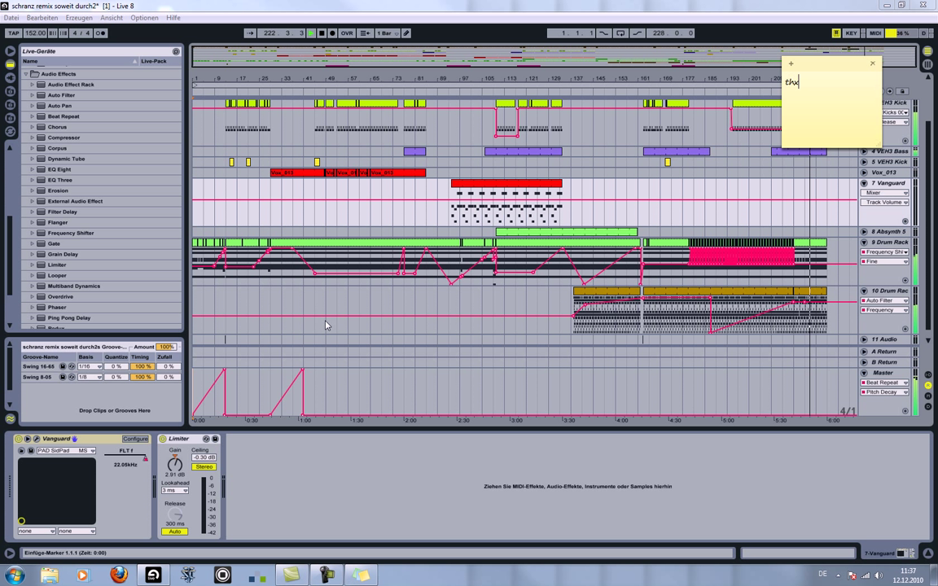
pyautogui.write('4 watching')
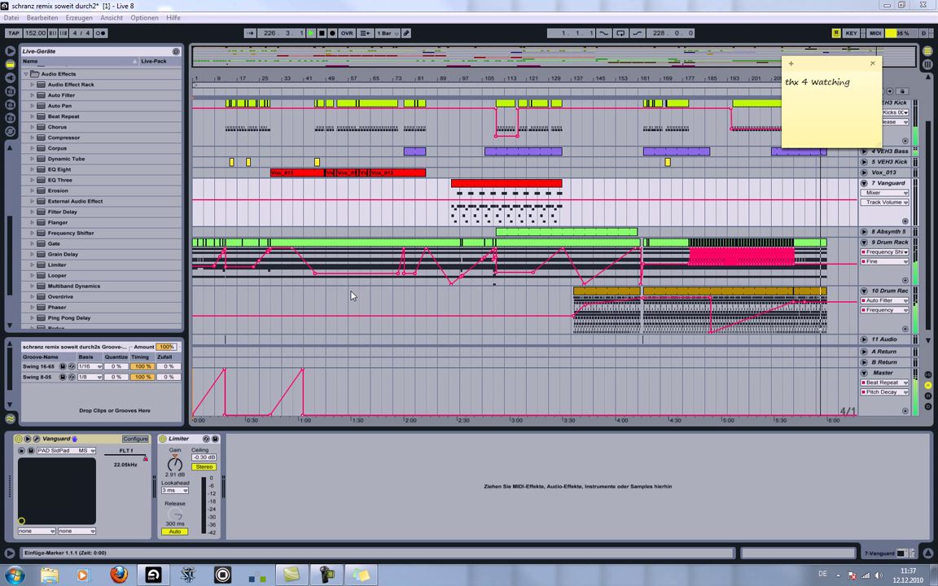
pyautogui.write(':-))))))))))')
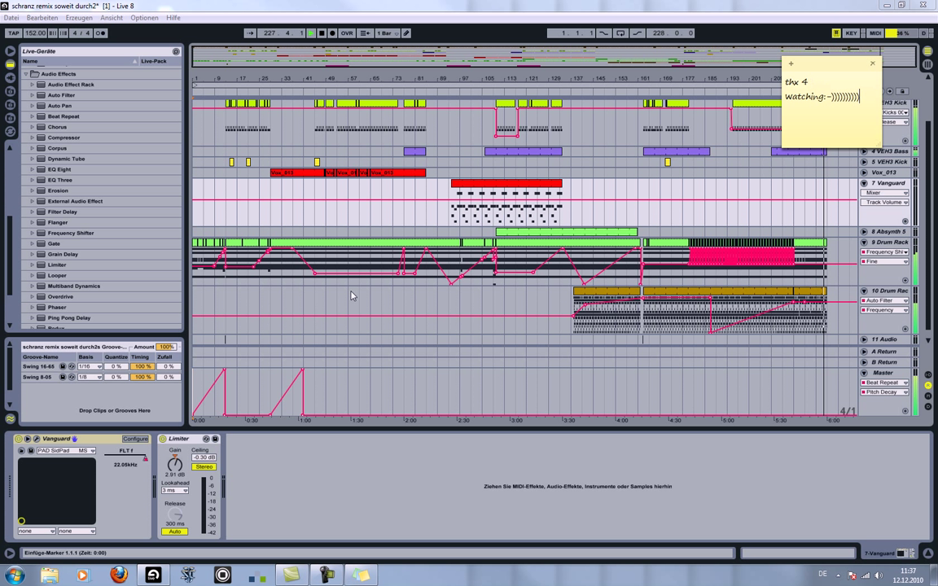
pyautogui.write(')))))))))))))))))))))))))))))))))))))')
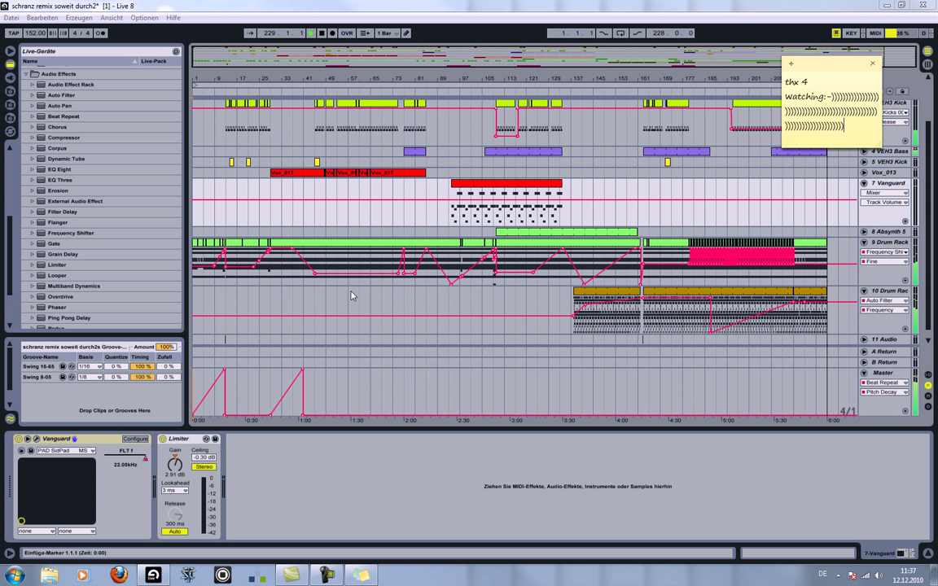